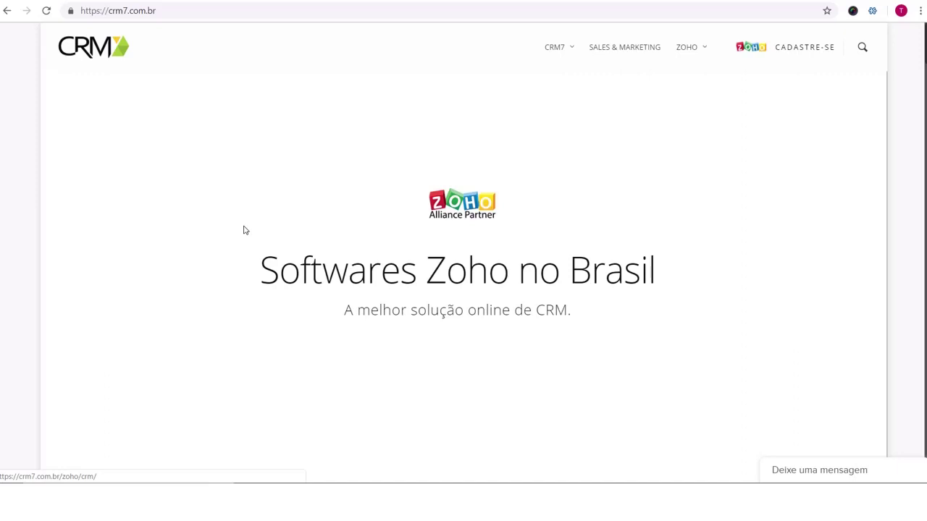
# - Open the Zoho CRM site at crm.zoho.com
pyautogui.click(150, 15)
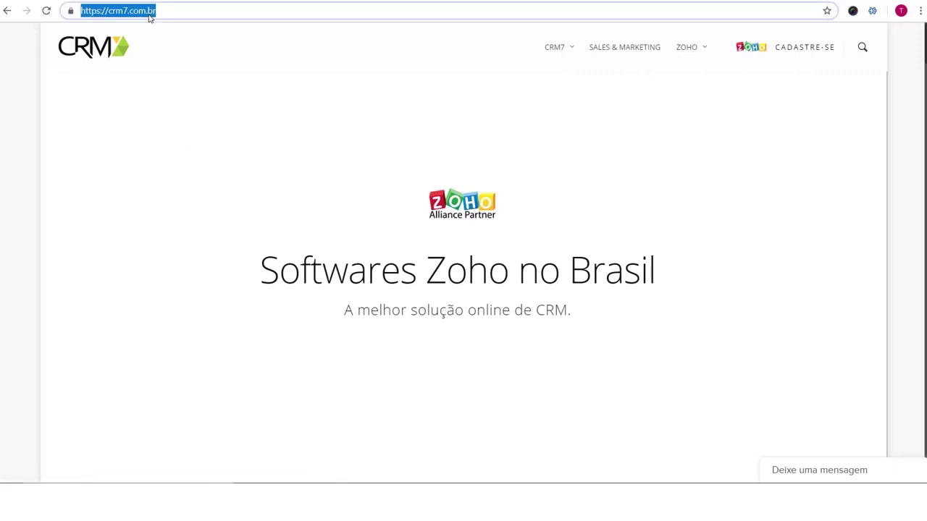
pyautogui.write('crm.zo')
pyautogui.press('BackSpace')
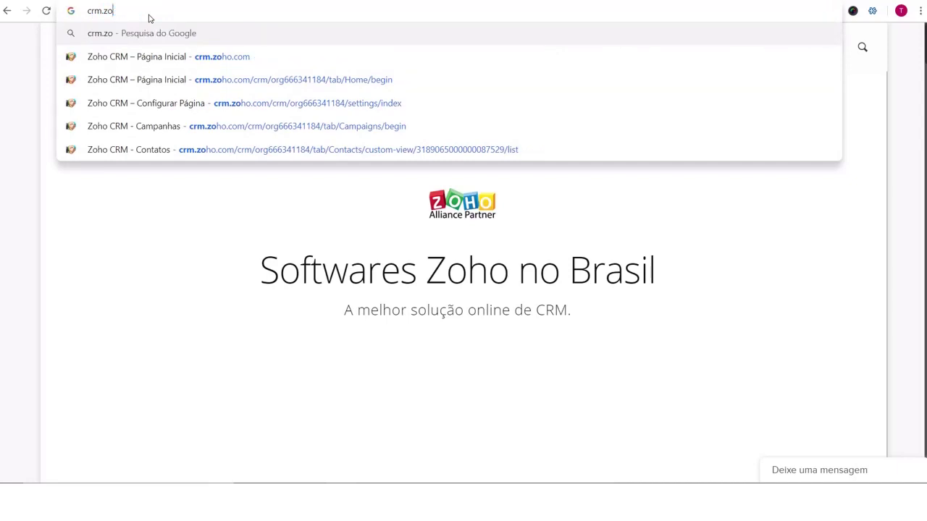
pyautogui.write('ho.c')
pyautogui.press('Return')
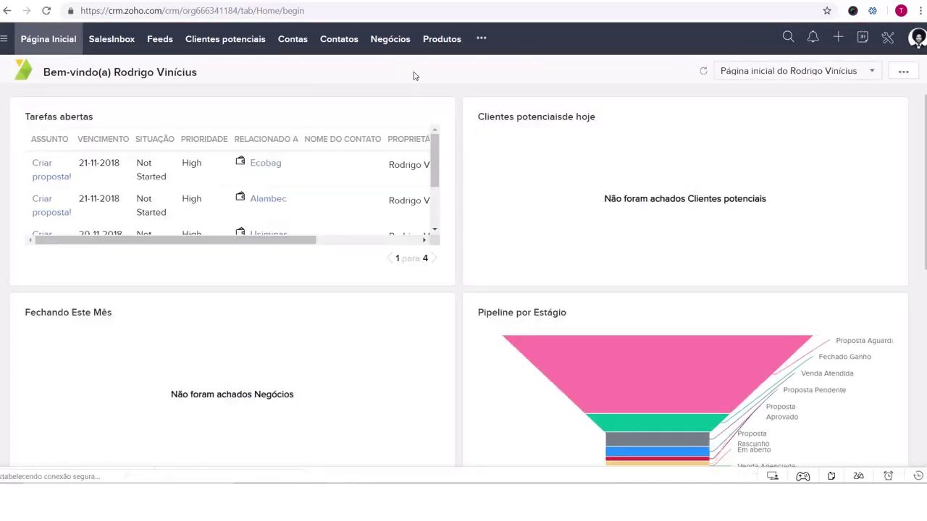
# - Search the CRM modules for "relat" and open the Relatórios module
pyautogui.click(482, 39)
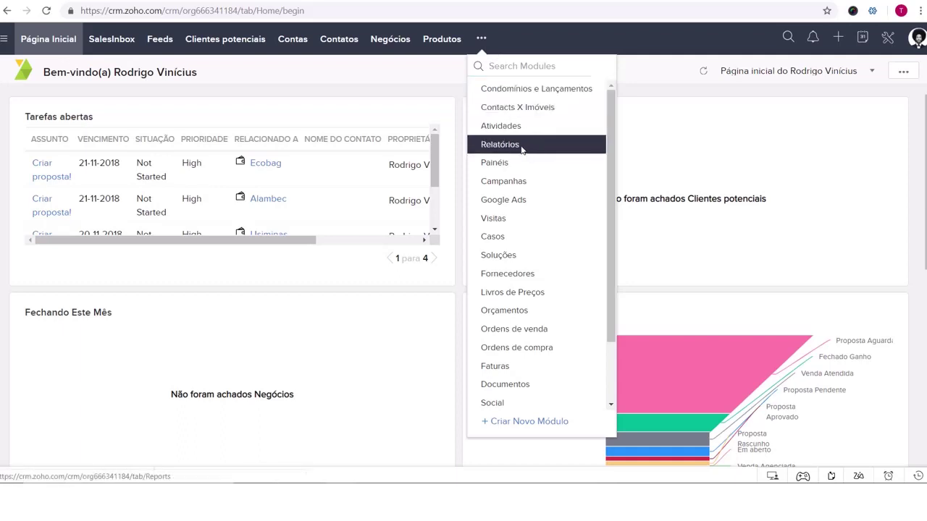
pyautogui.click(521, 65)
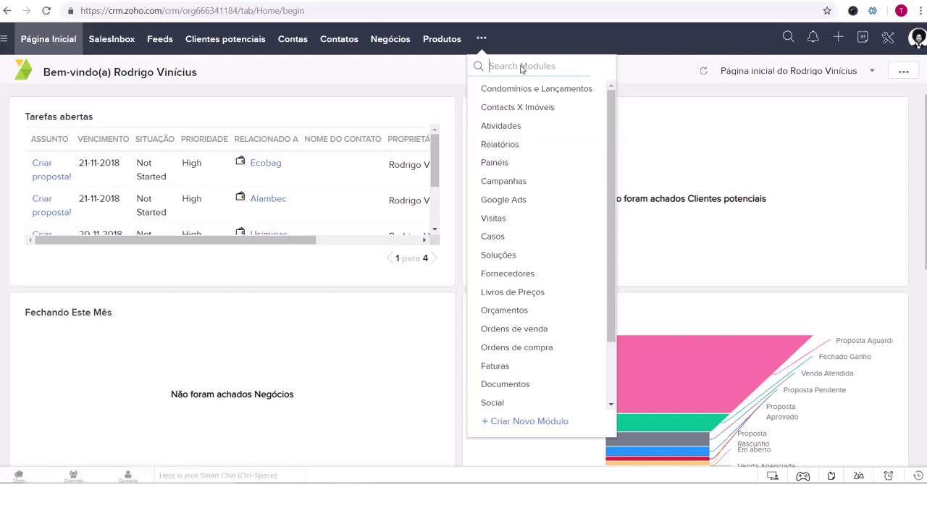
pyautogui.write('relat')
pyautogui.click(500, 88)
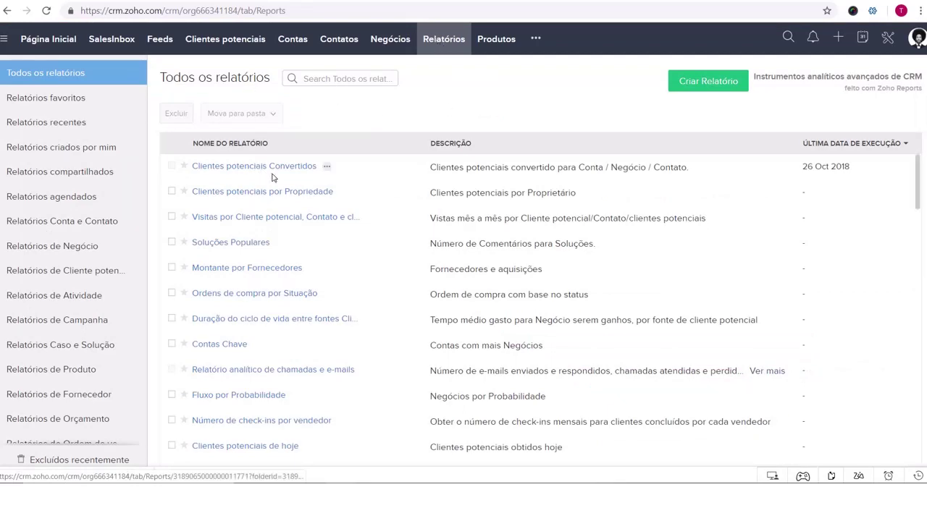
# - Look through the list of all reports and start creating a new report
pyautogui.scroll(-5, 337, 248)
pyautogui.scroll(5, 339, 253)
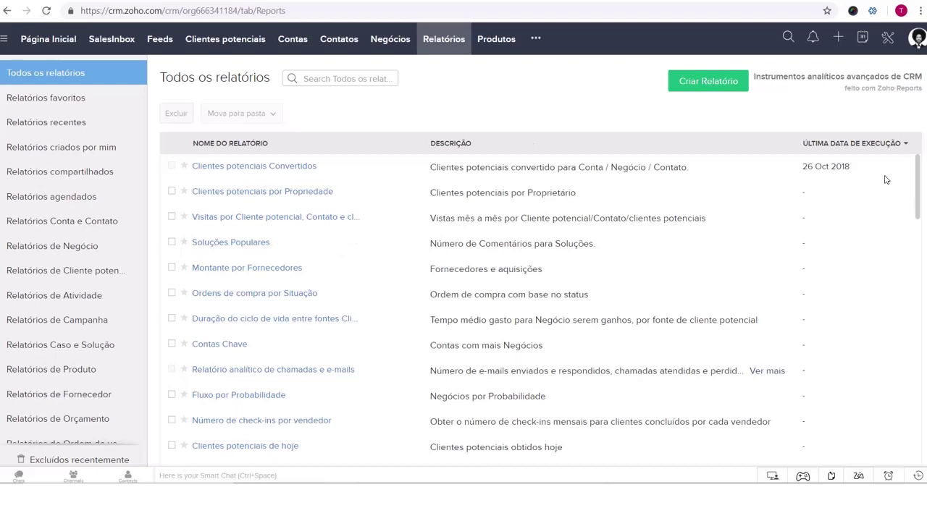
pyautogui.click(712, 84)
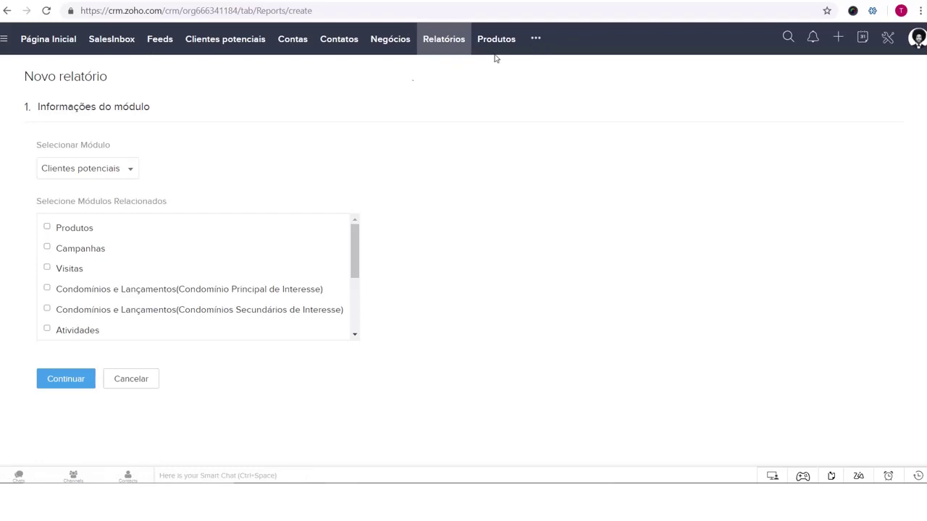
# - Browse the modules available for the new report and select Ordens de venda as its main module
pyautogui.click(81, 170)
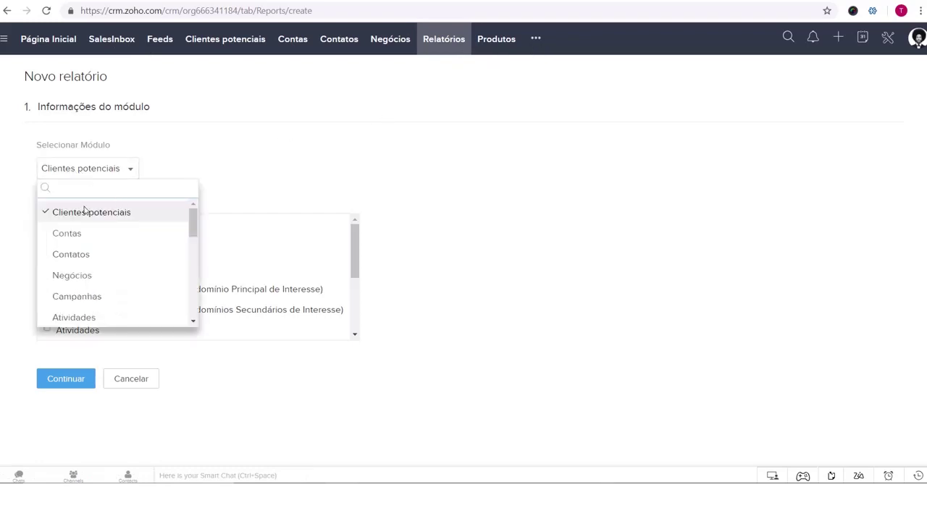
pyautogui.click(108, 212)
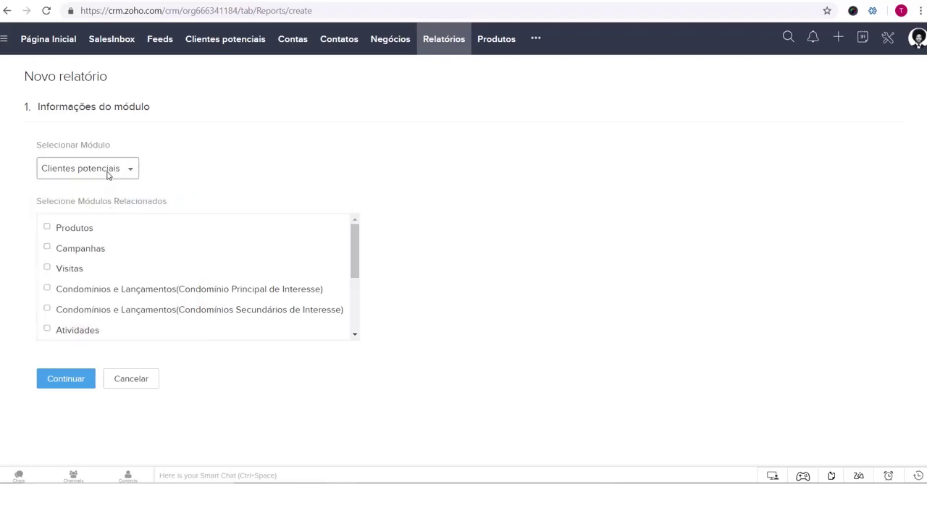
pyautogui.click(113, 177)
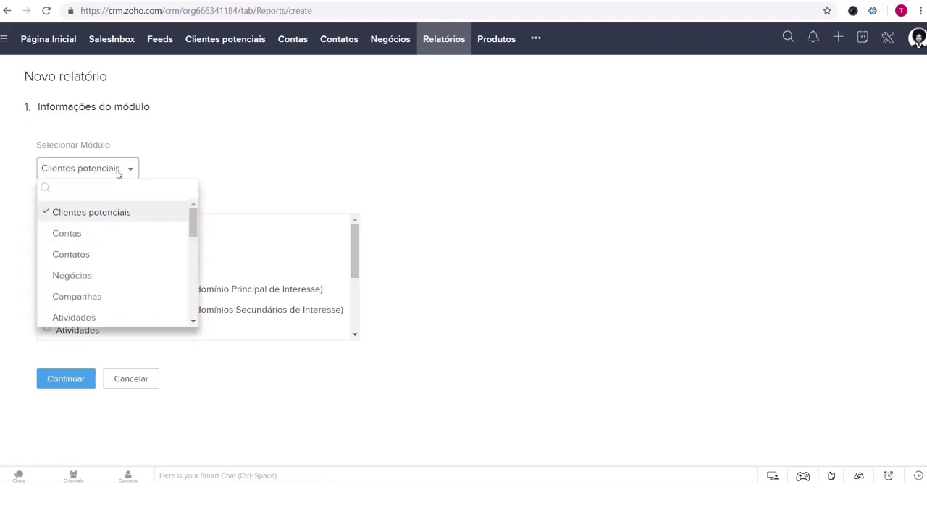
pyautogui.click(168, 167)
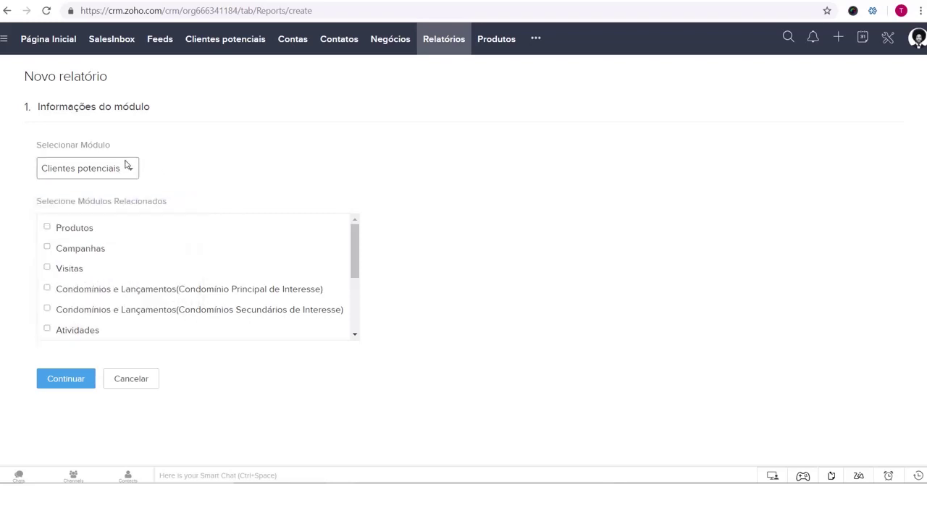
pyautogui.click(124, 168)
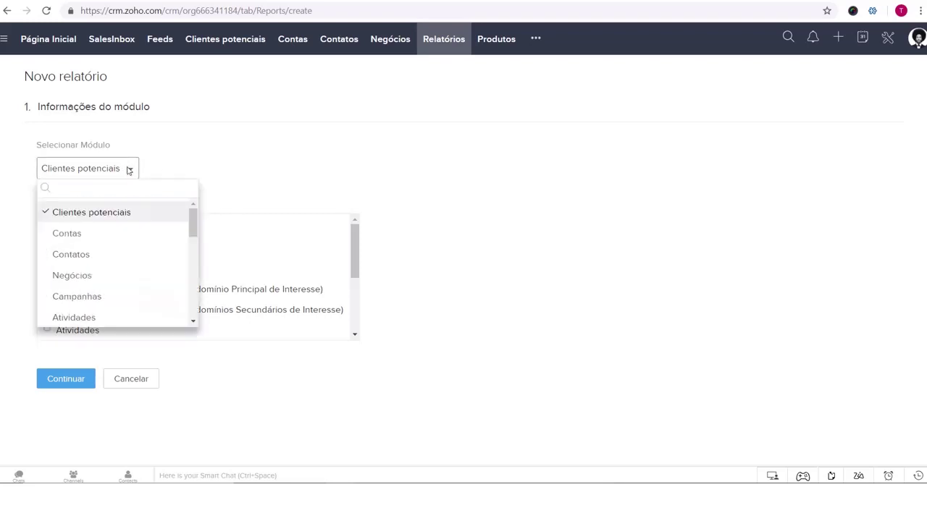
pyautogui.moveTo(194, 225); pyautogui.dragTo(199, 293)
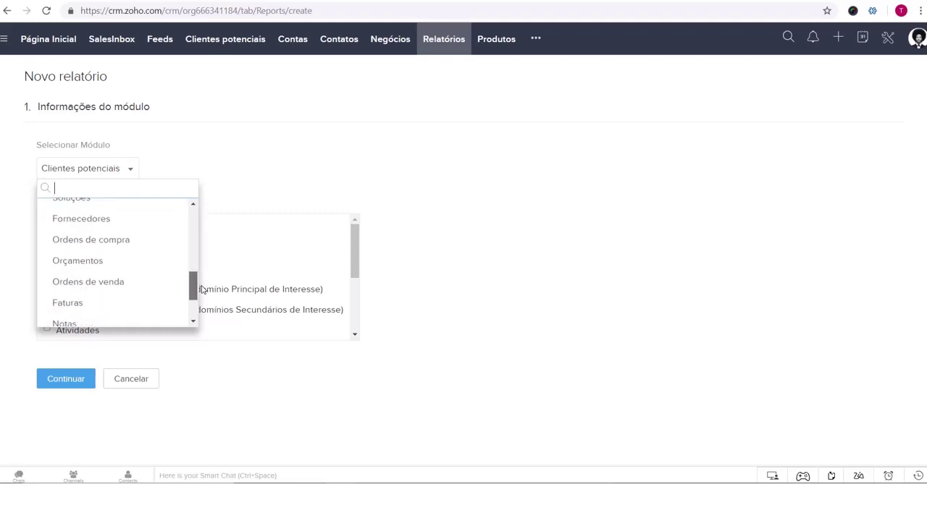
pyautogui.click(134, 275)
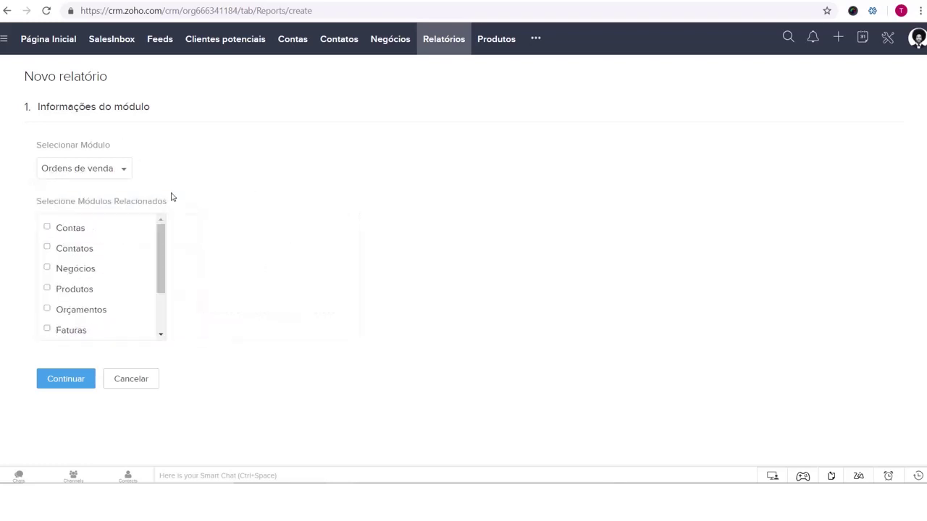
# - Set the new report's main module to Negócios
pyautogui.click(131, 175)
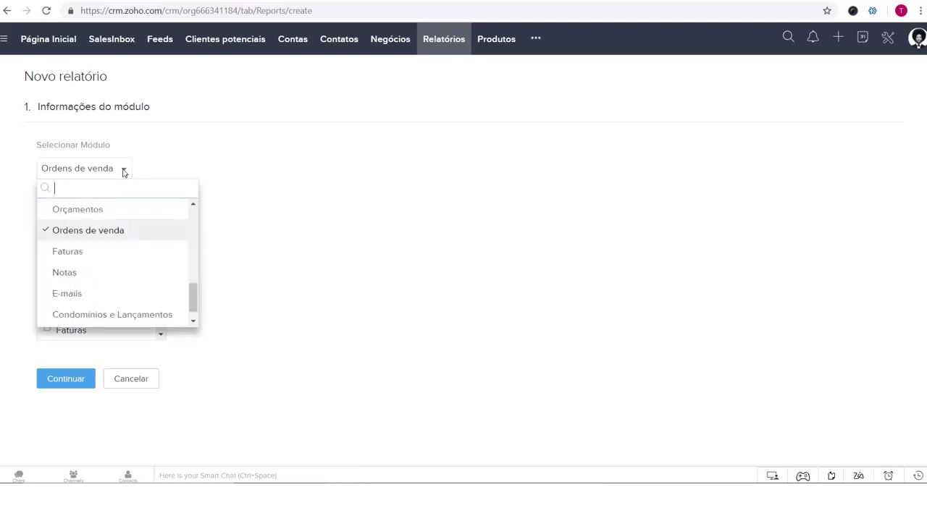
pyautogui.moveTo(196, 297); pyautogui.dragTo(196, 223)
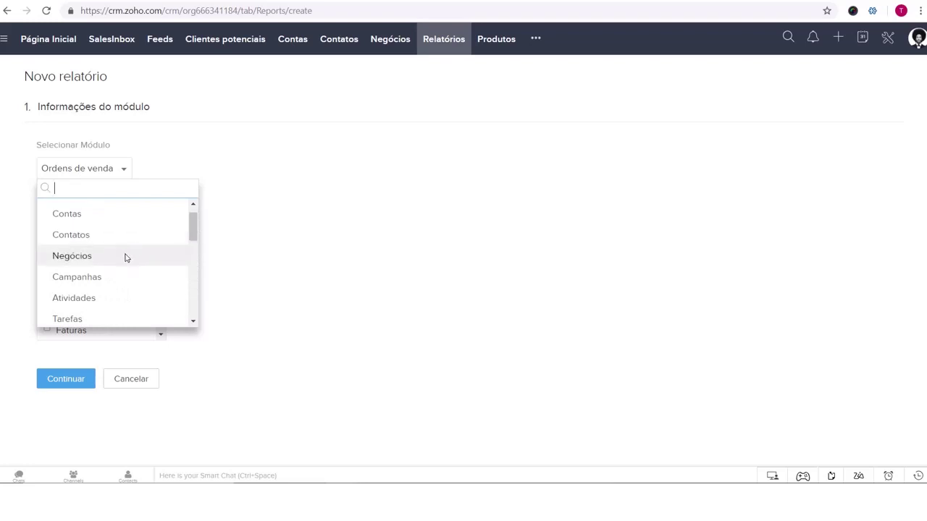
pyautogui.click(85, 260)
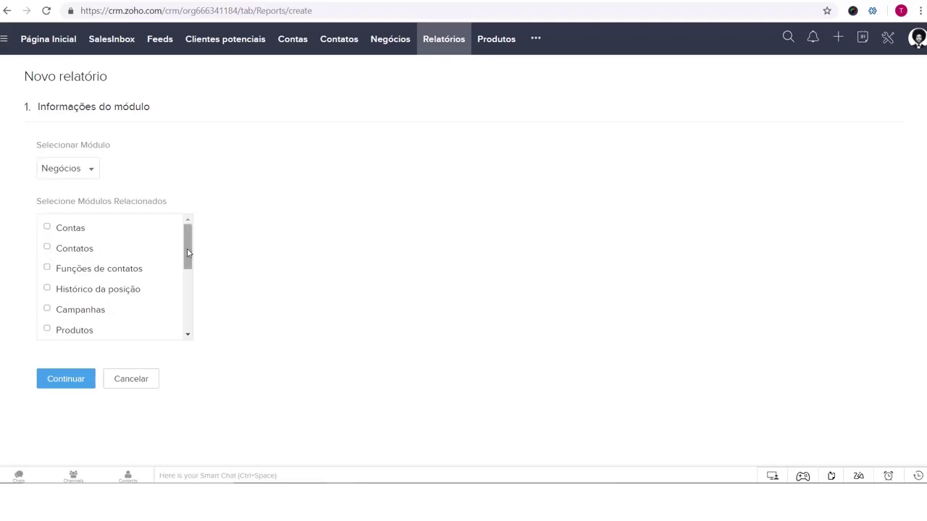
# - Include only Contatos as a related module, leaving Contas out, and continue to the report type
pyautogui.moveTo(187, 252); pyautogui.dragTo(180, 209)
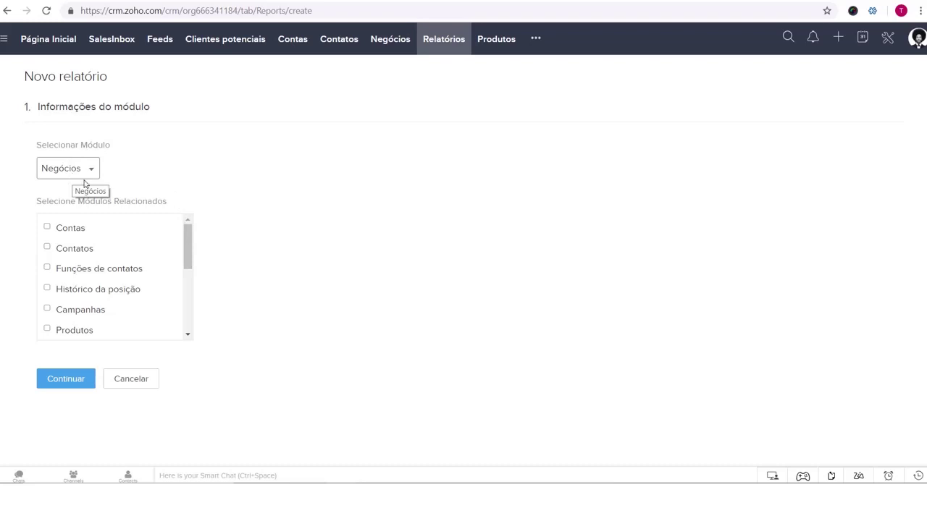
pyautogui.click(48, 228)
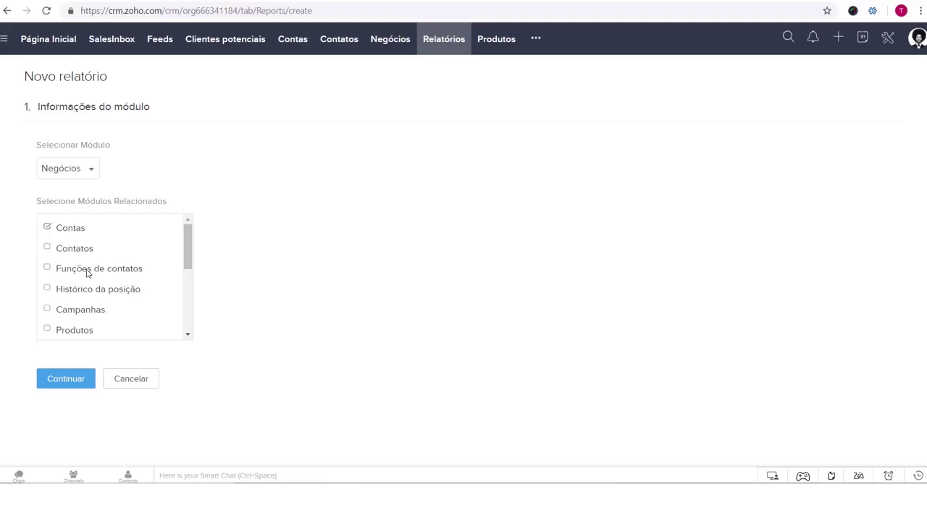
pyautogui.click(47, 227)
pyautogui.click(47, 248)
pyautogui.moveTo(189, 251); pyautogui.dragTo(188, 217)
pyautogui.click(76, 381)
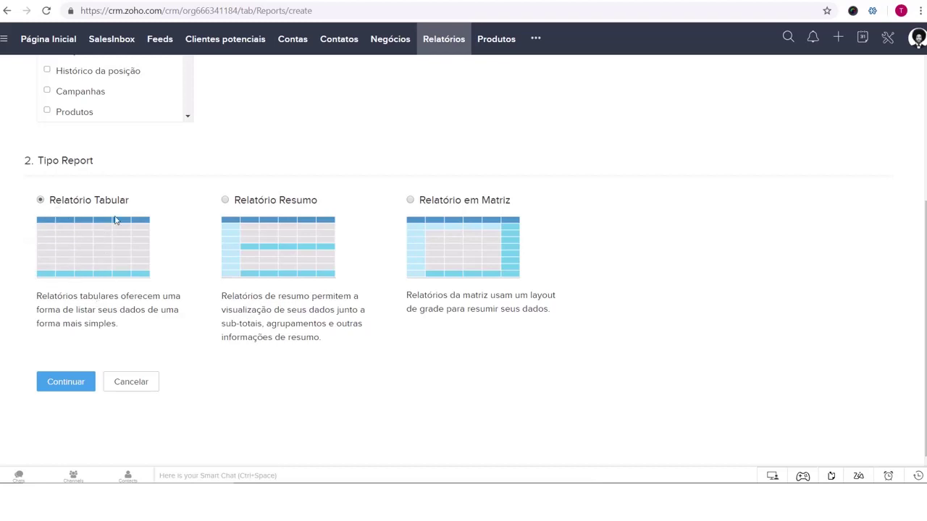
# - Choose Relatório Resumo as the report type and continue to the report representation
pyautogui.click(252, 202)
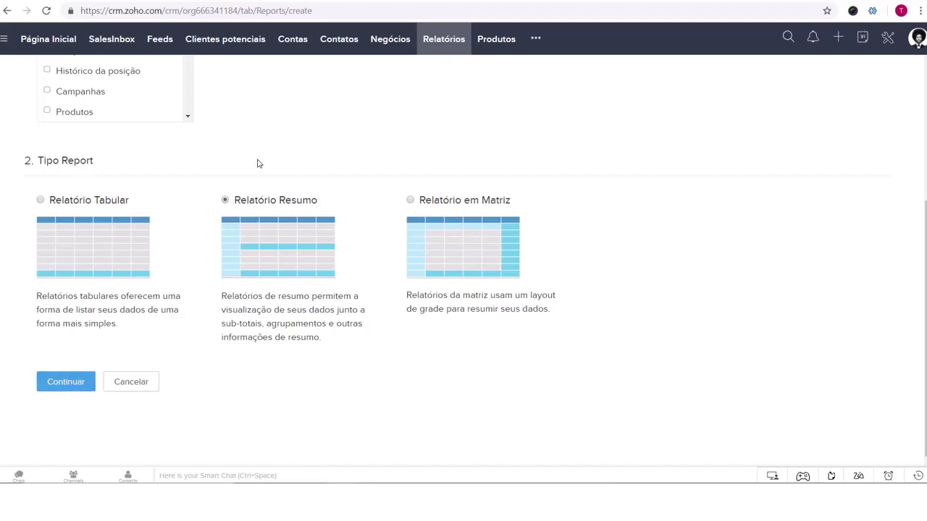
pyautogui.click(72, 385)
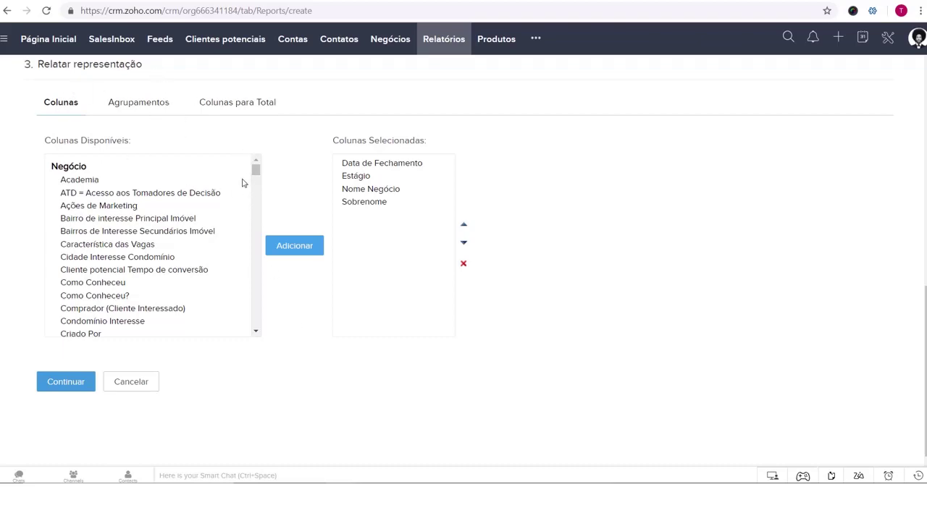
# - Examine the report's preselected columns one by one and the list of columns available to add
pyautogui.scroll(3, 268, 189)
pyautogui.scroll(-2, 296, 231)
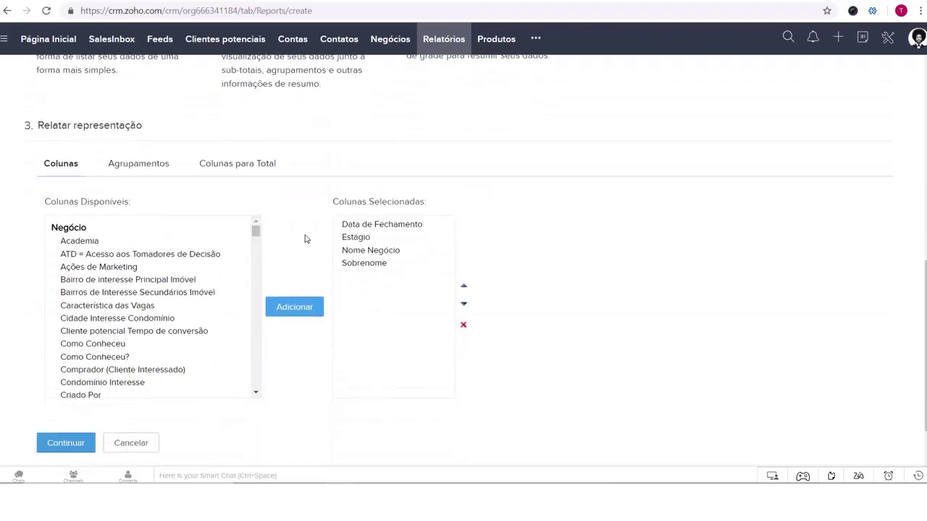
pyautogui.scroll(-1, 305, 239)
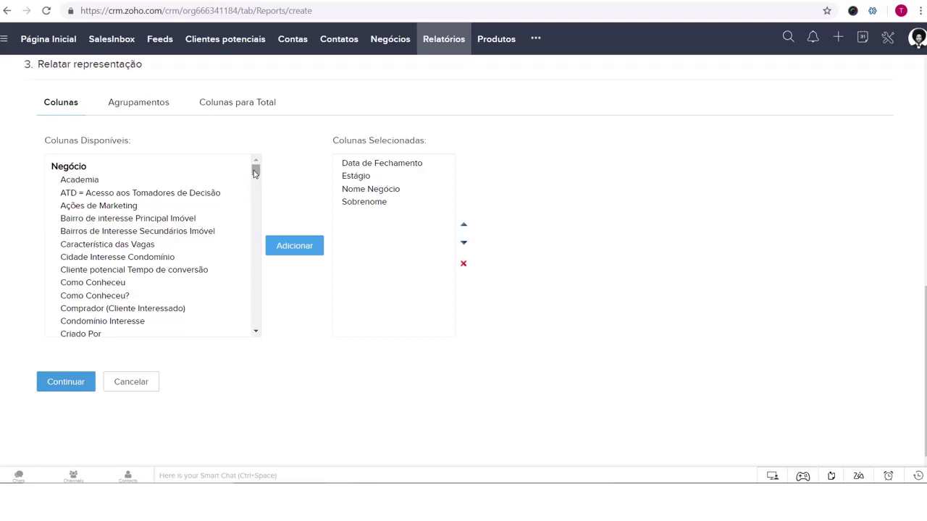
pyautogui.click(375, 168)
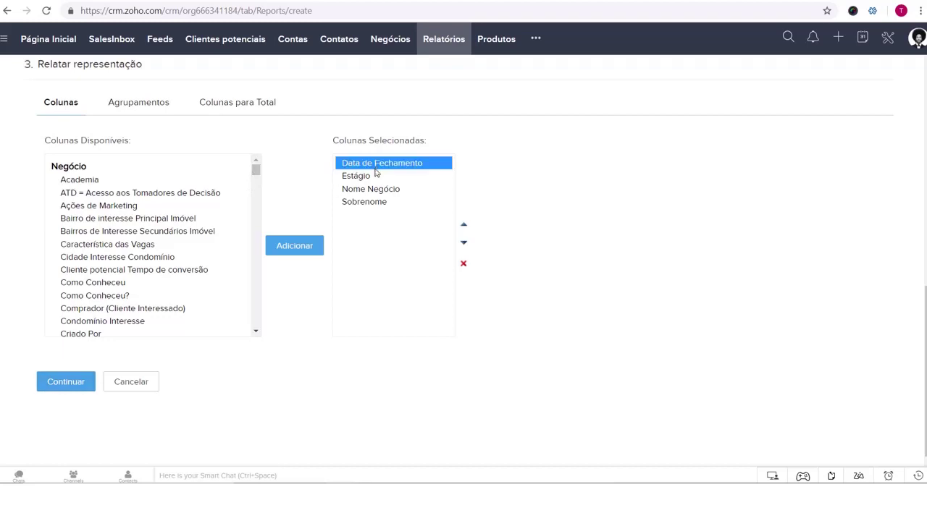
pyautogui.scroll(2, 415, 241)
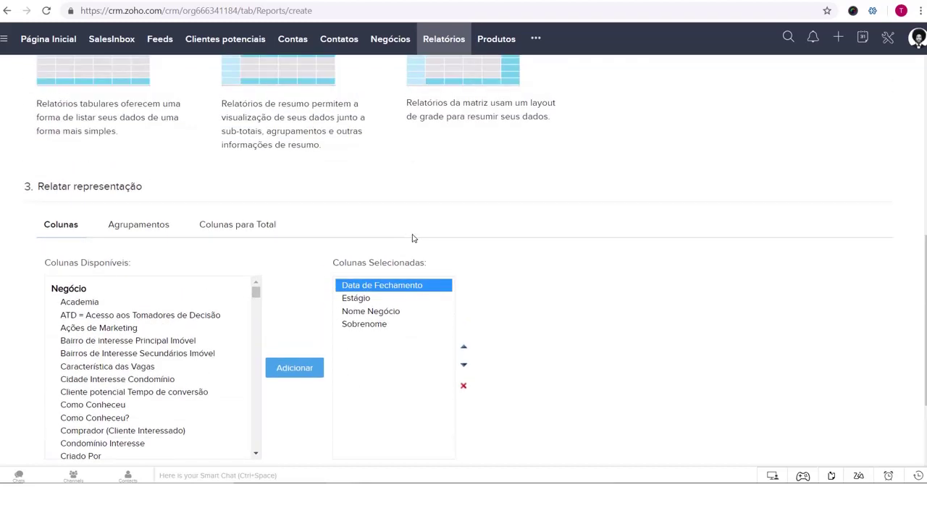
pyautogui.scroll(-1, 420, 253)
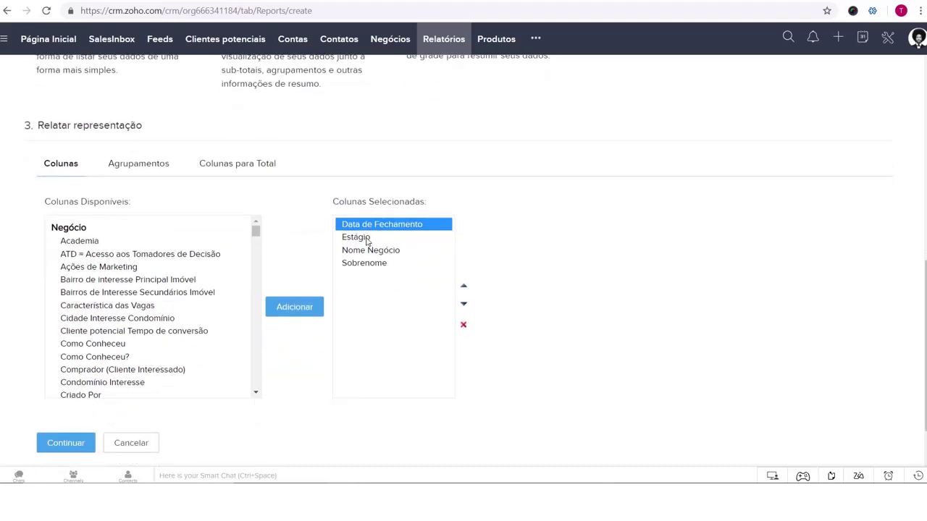
pyautogui.click(367, 242)
pyautogui.click(375, 250)
pyautogui.click(382, 264)
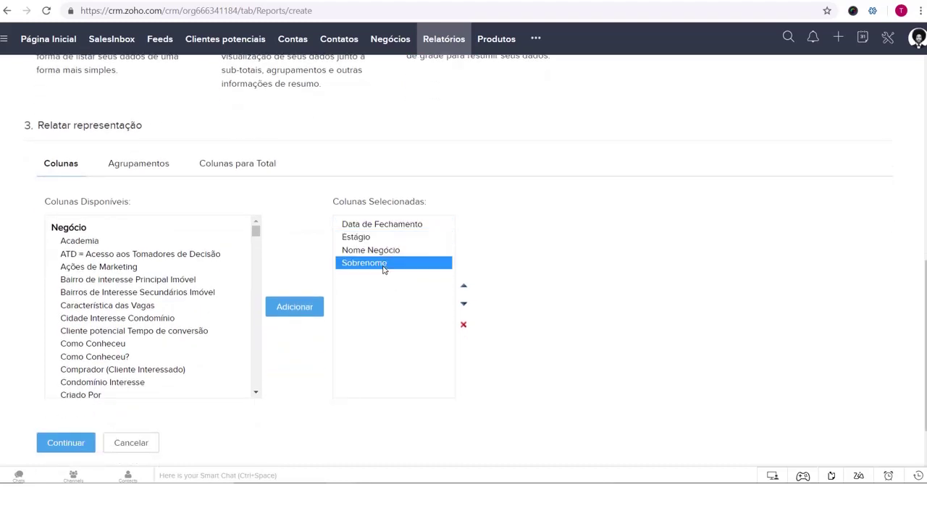
pyautogui.moveTo(378, 229); pyautogui.dragTo(383, 296)
pyautogui.click(381, 227)
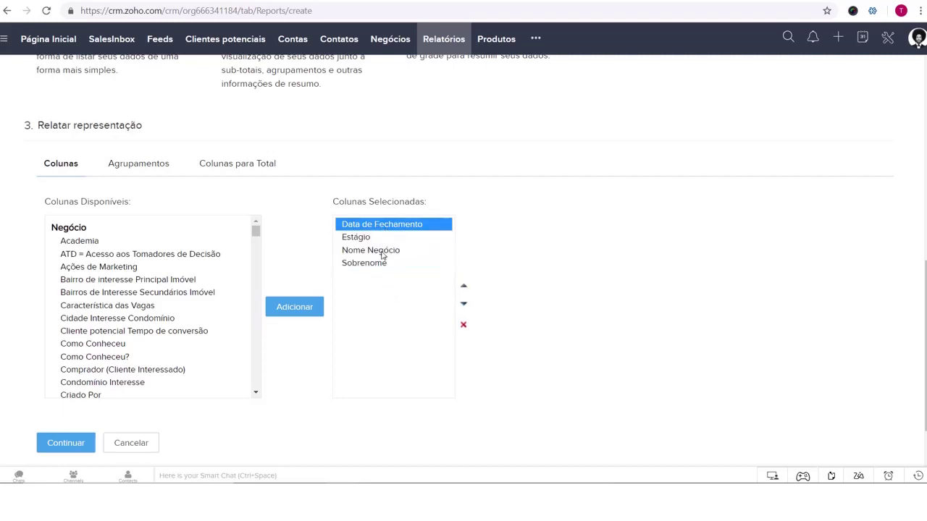
pyautogui.press('Down')
pyautogui.press('Down')
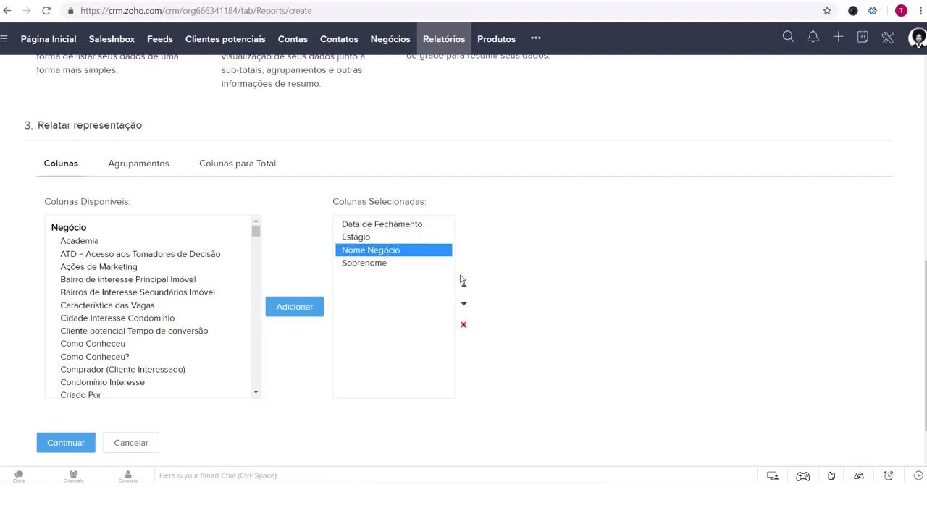
pyautogui.click(380, 265)
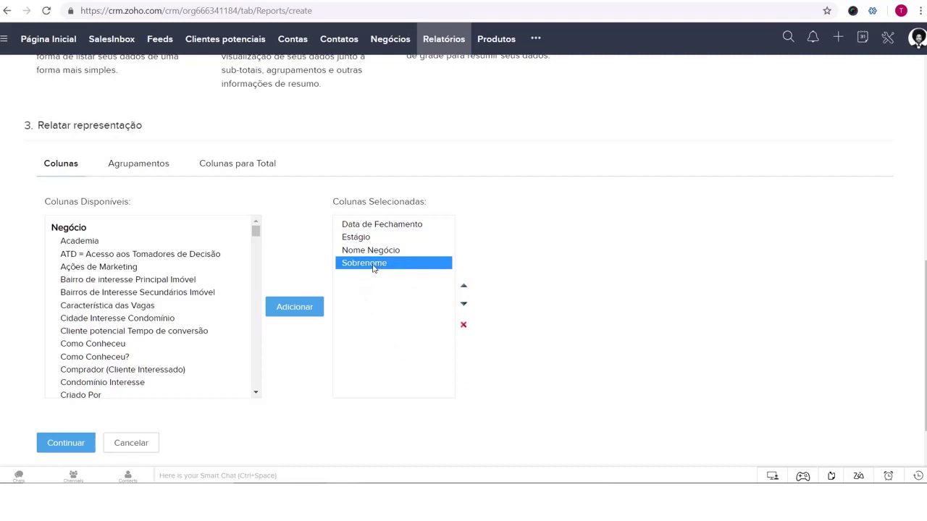
pyautogui.moveTo(257, 232)
pyautogui.mouseDown()
pyautogui.moveTo(261, 367)
pyautogui.moveTo(254, 227)
pyautogui.mouseUp()
# - Add the Como Conheceu column from Negócio to the report's selected columns
pyautogui.scroll(-1, 260, 244)
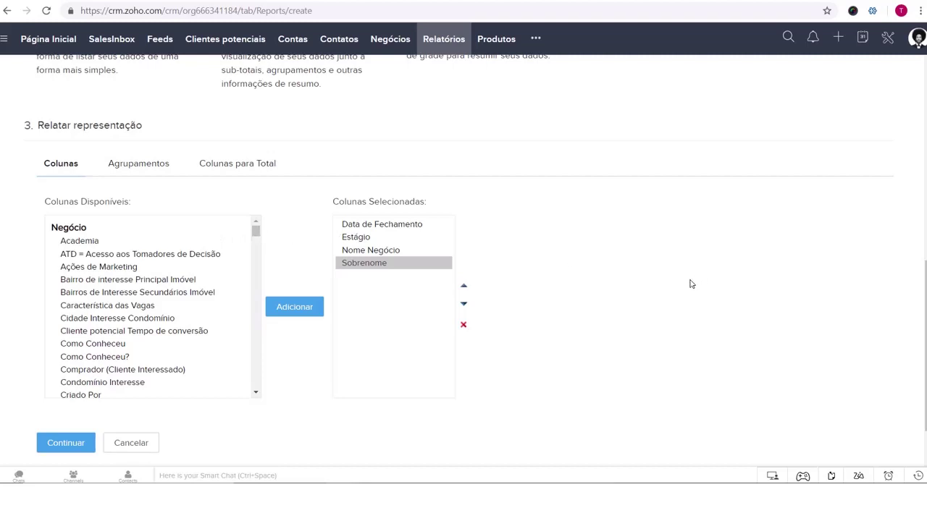
pyautogui.scroll(-1, 319, 253)
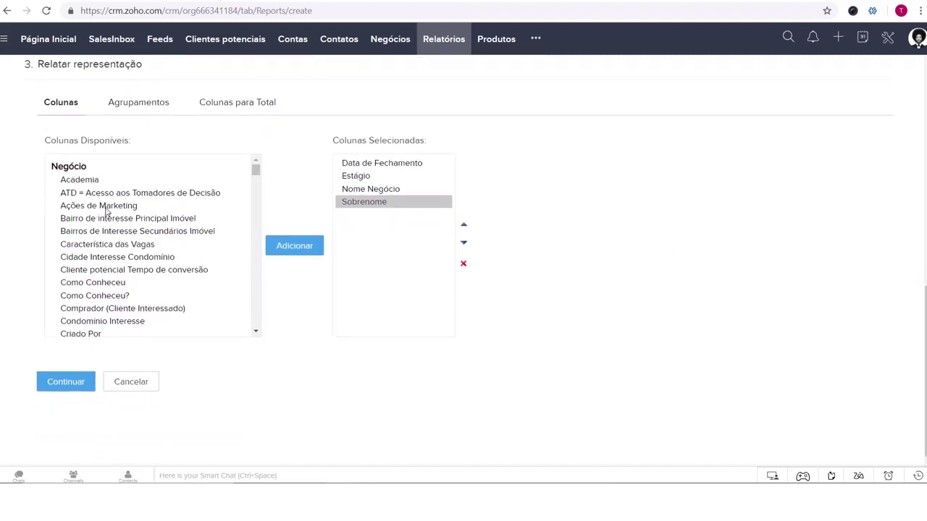
pyautogui.click(128, 282)
pyautogui.click(299, 247)
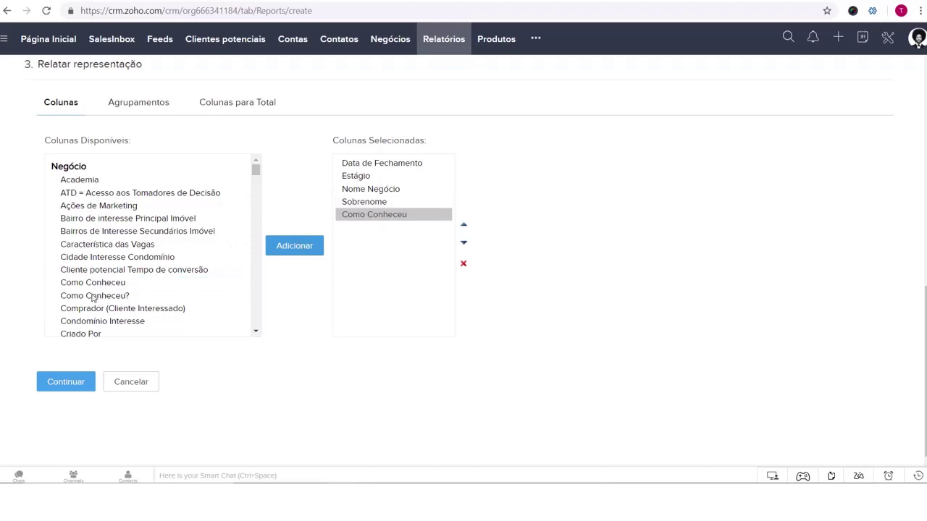
# - Add the CNPJ column from Contato to the report's selected columns
pyautogui.scroll(-5, 162, 290)
pyautogui.scroll(-6, 162, 289)
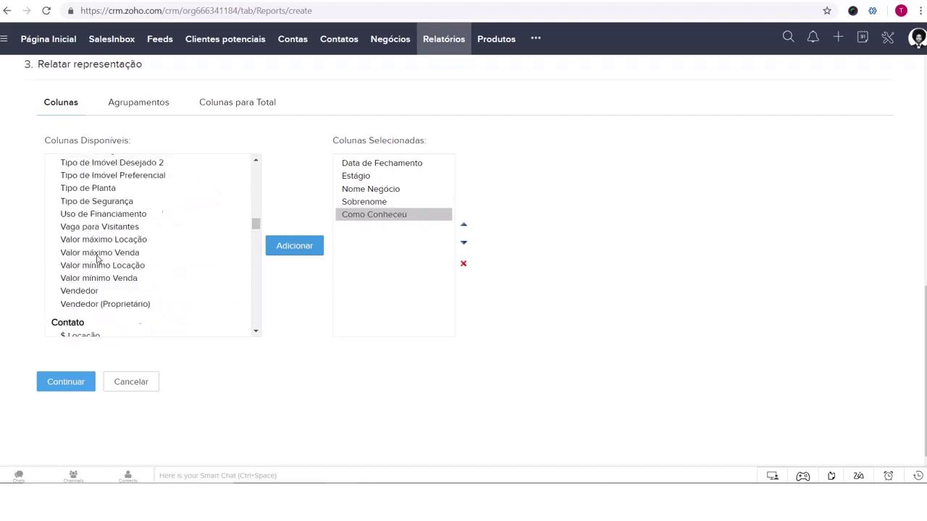
pyautogui.scroll(3, 102, 246)
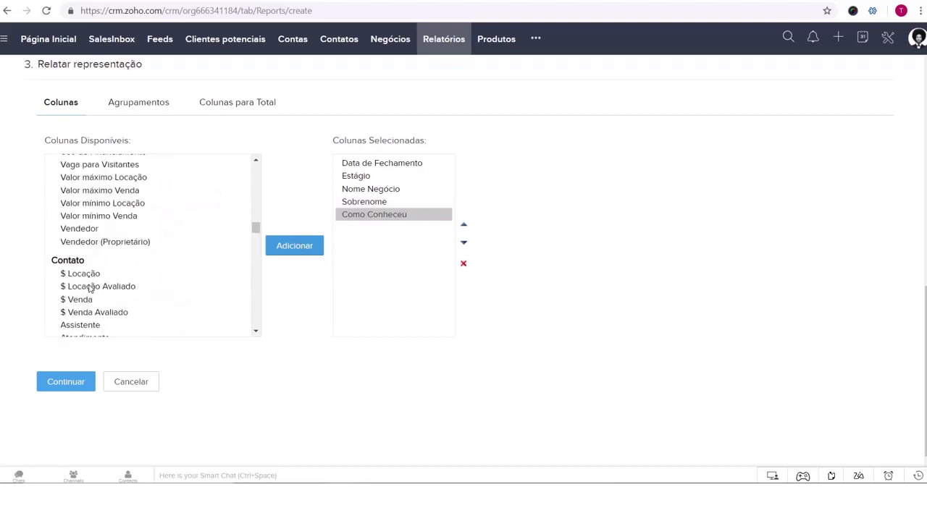
pyautogui.scroll(-5, 94, 275)
pyautogui.scroll(1, 94, 268)
pyautogui.scroll(-1, 93, 259)
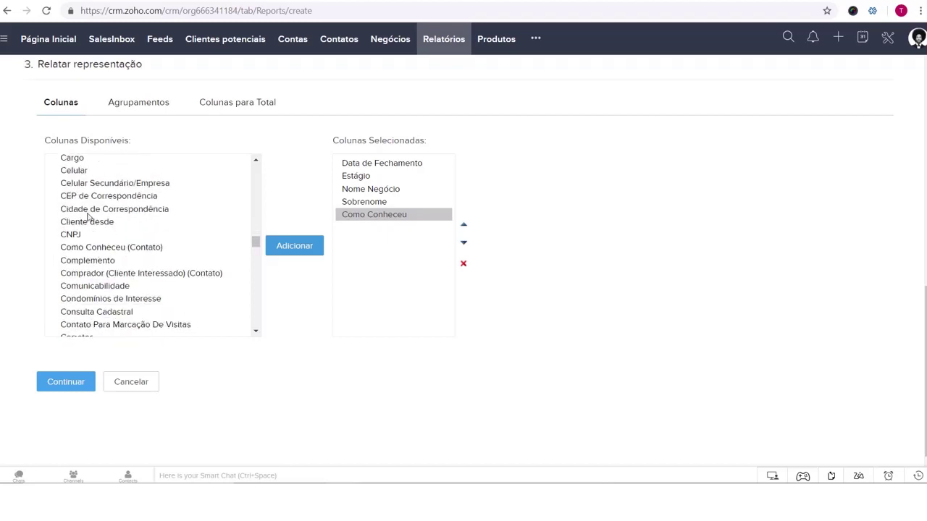
pyautogui.doubleClick(73, 235)
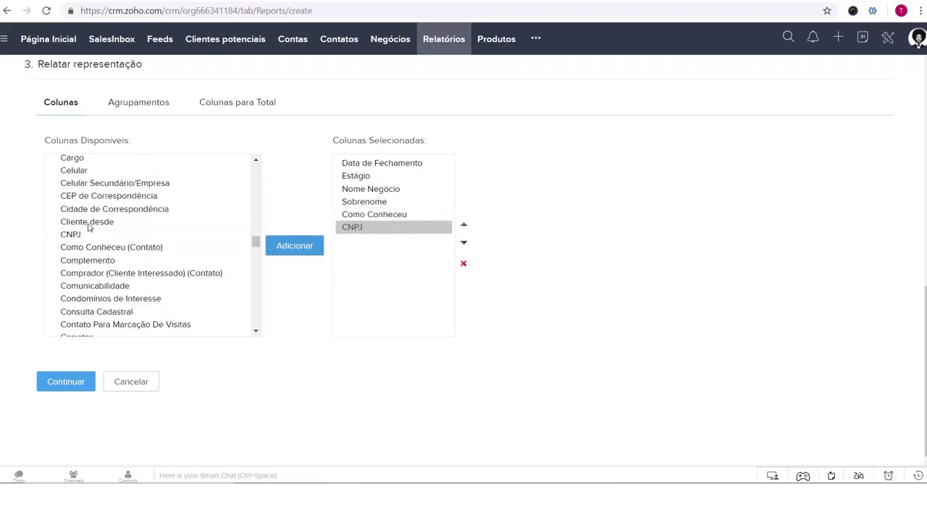
# - Add the CPF column from Contato to the report's selected columns and remove CNPJ from them
pyautogui.scroll(-3, 94, 243)
pyautogui.click(75, 267)
pyautogui.click(294, 246)
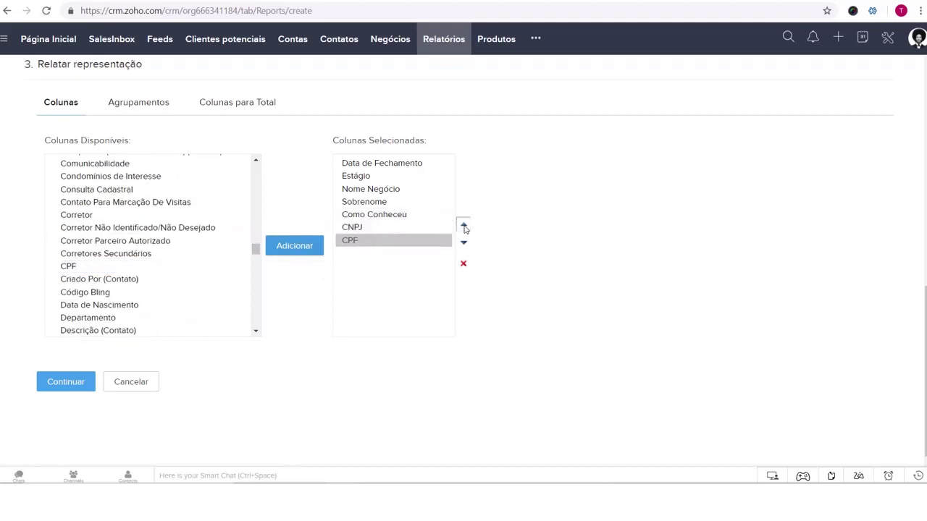
pyautogui.click(405, 227)
pyautogui.click(463, 263)
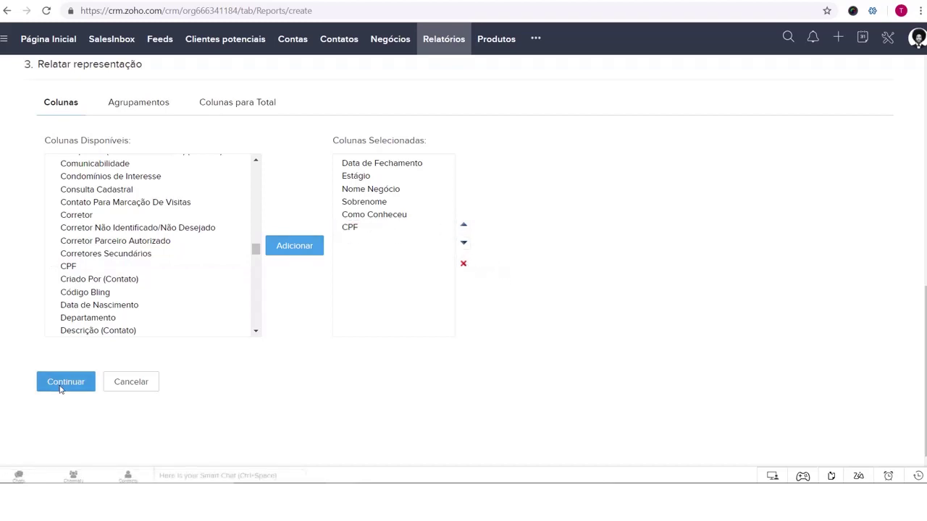
# - Accept the selected columns and continue to the report's filters
pyautogui.scroll(2, 98, 263)
pyautogui.scroll(-2, 103, 362)
pyautogui.click(93, 377)
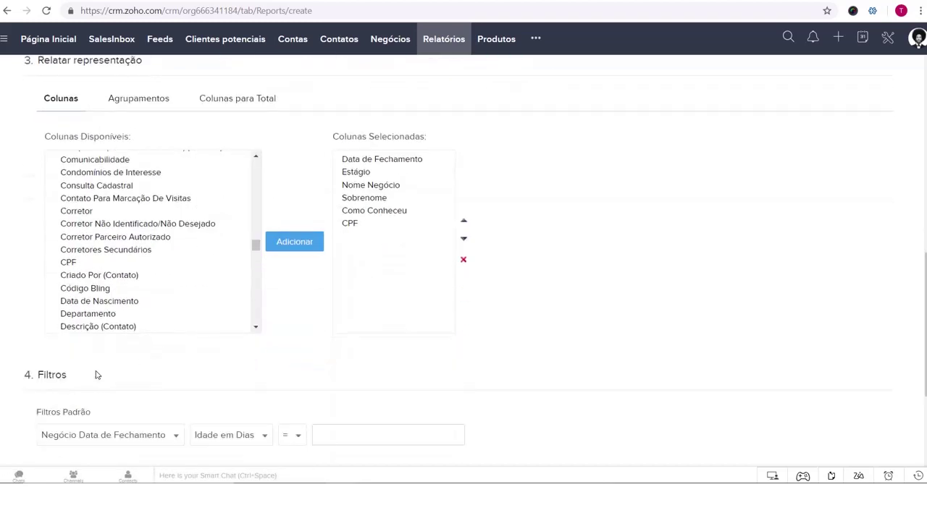
pyautogui.scroll(-2, 143, 196)
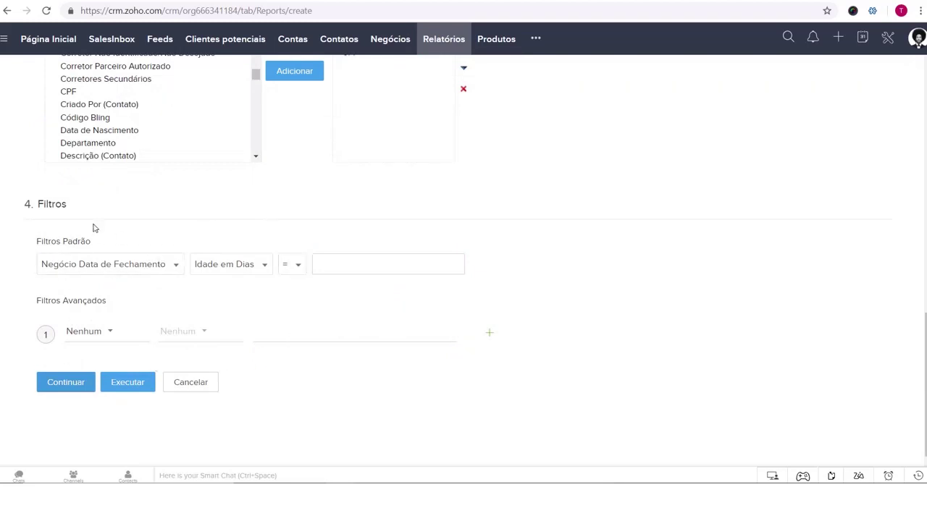
# - Set the first advanced filter to Estágio é Proposta Aprovado
pyautogui.click(91, 333)
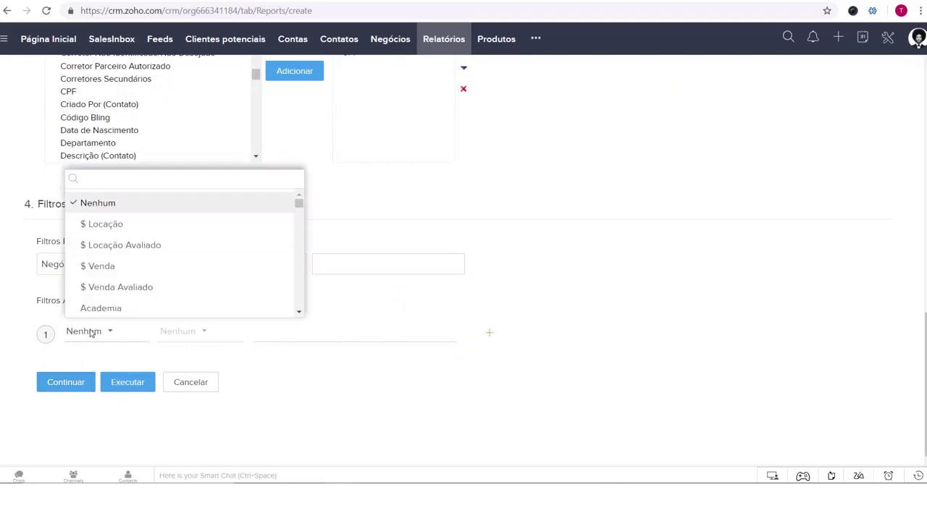
pyautogui.write('esta')
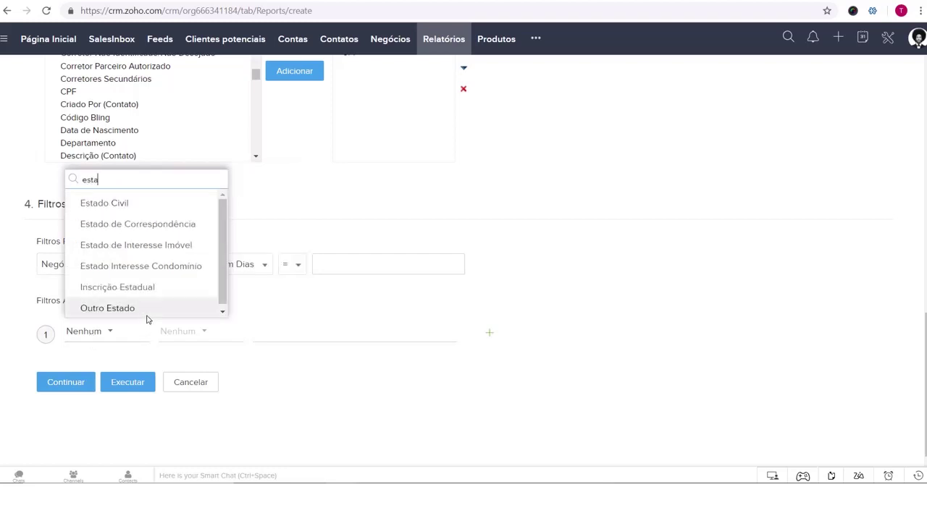
pyautogui.click(119, 305)
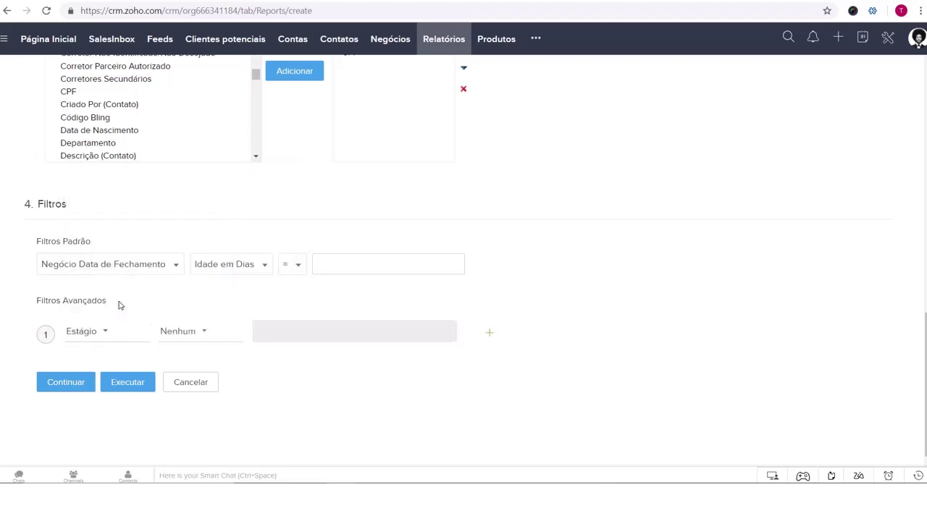
pyautogui.click(201, 339)
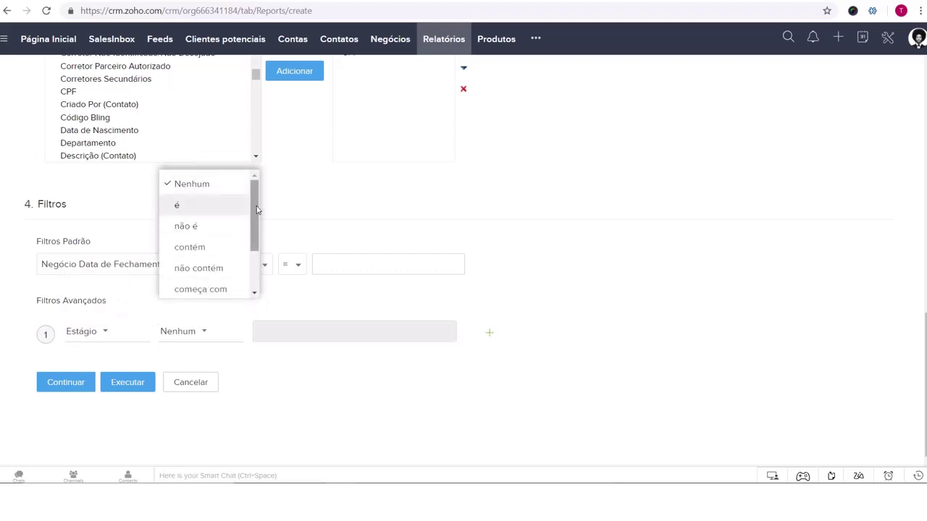
pyautogui.scroll(-1, 217, 207)
pyautogui.click(202, 188)
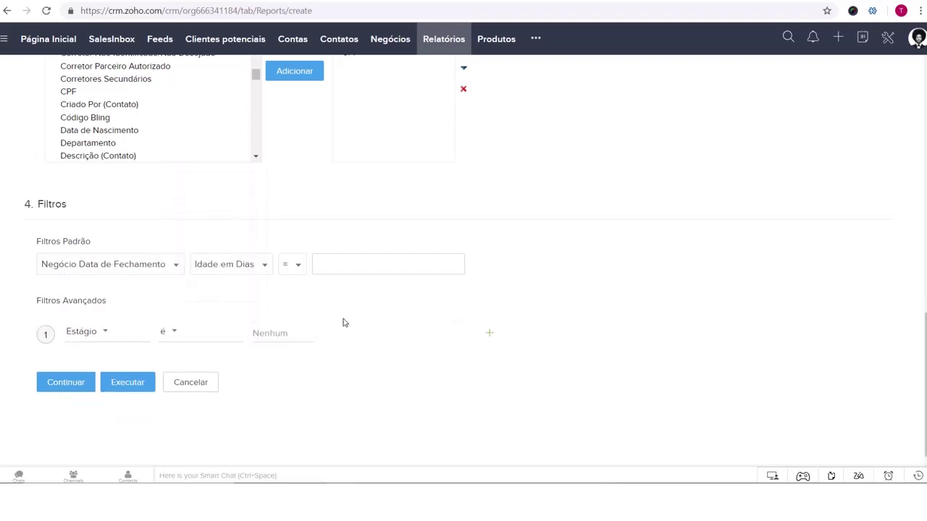
pyautogui.click(300, 332)
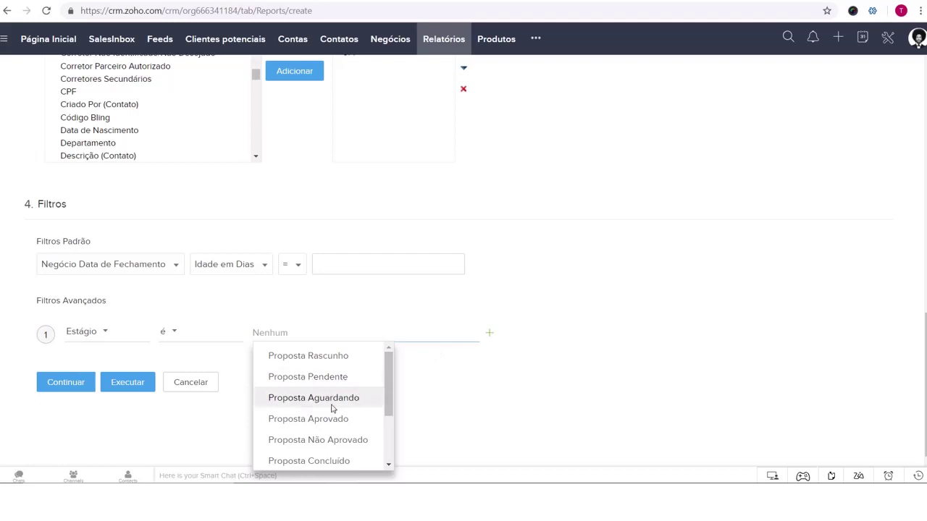
pyautogui.click(383, 421)
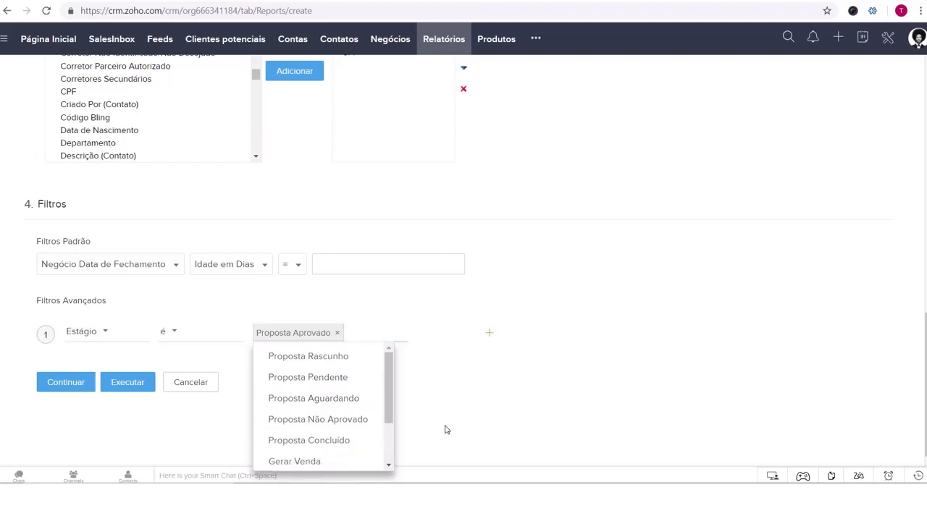
pyautogui.click(446, 430)
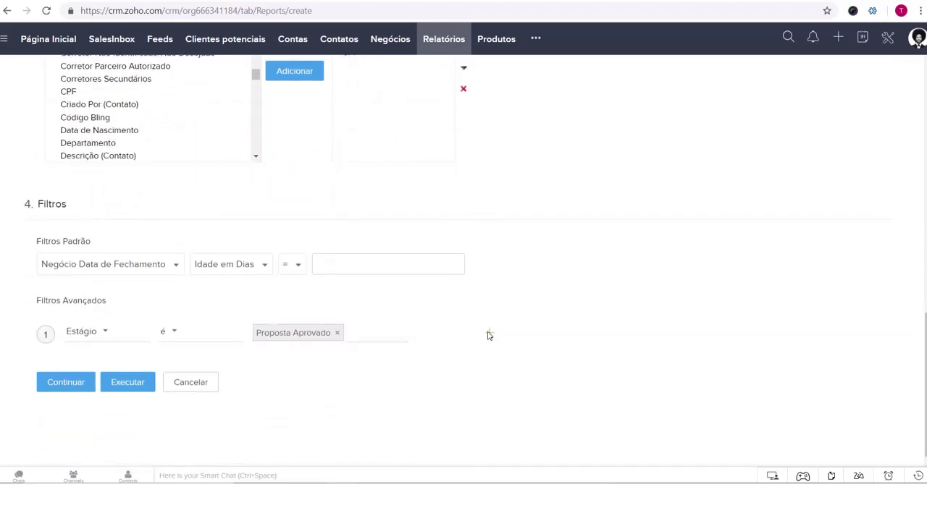
# - Try a second advanced filter, joined by E, requiring $ Locação > 800, and remove it again
pyautogui.click(488, 334)
pyautogui.scroll(-1, 81, 331)
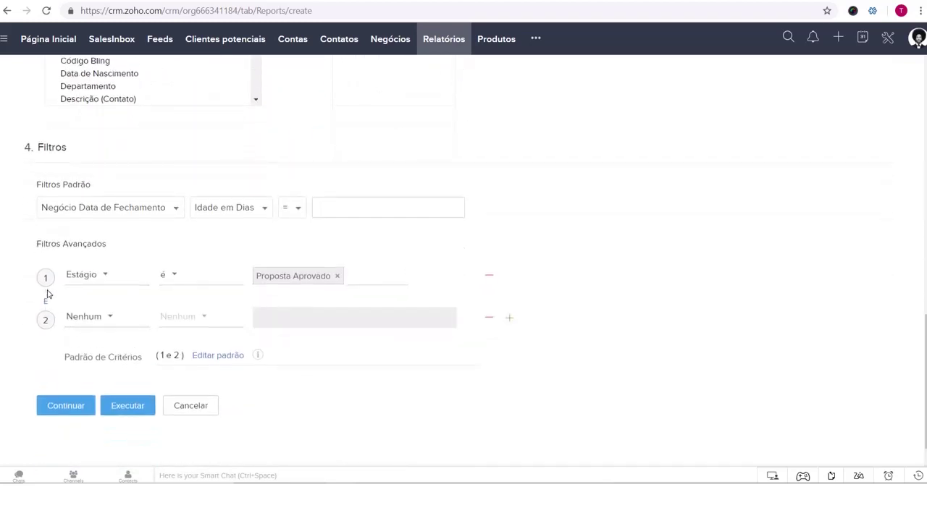
pyautogui.click(107, 316)
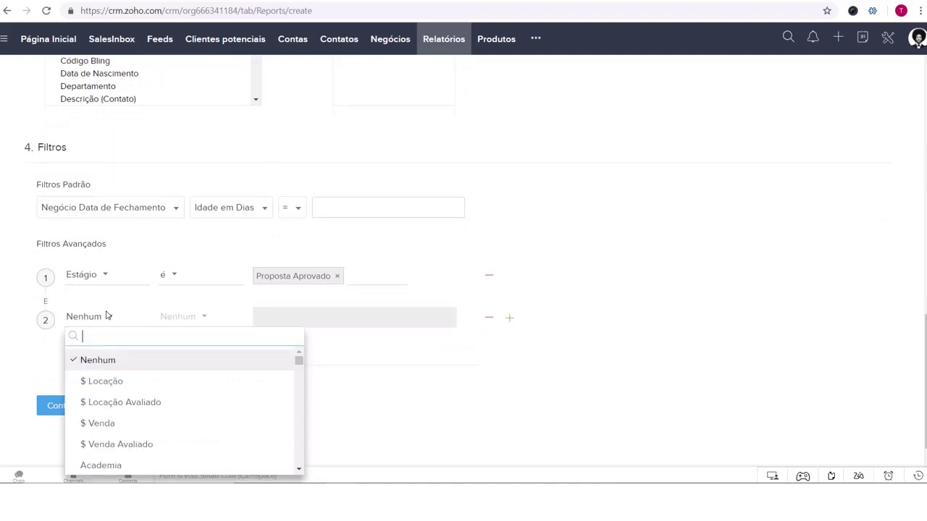
pyautogui.click(127, 381)
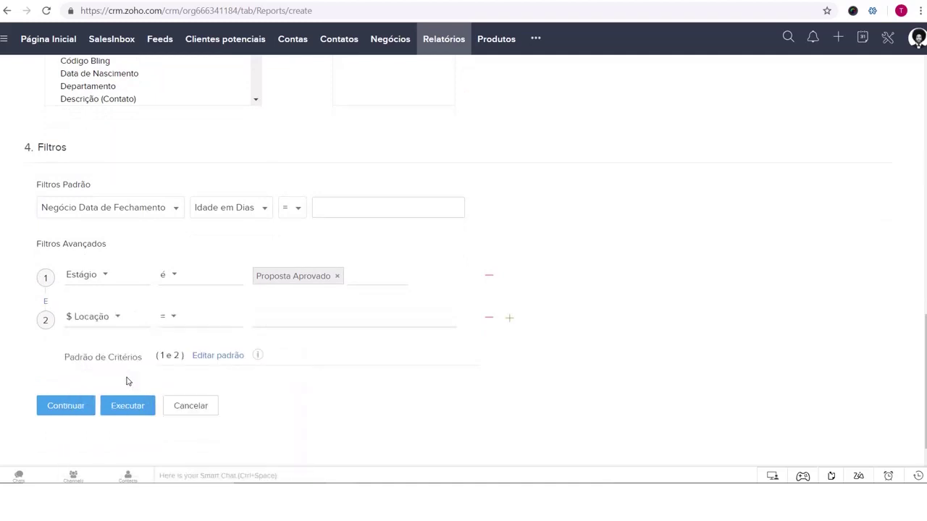
pyautogui.click(171, 319)
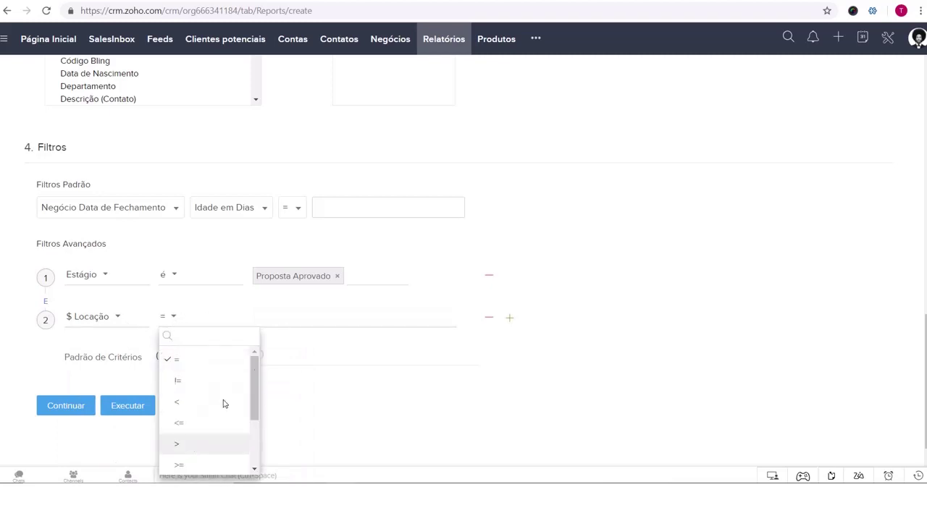
pyautogui.click(195, 443)
pyautogui.click(299, 317)
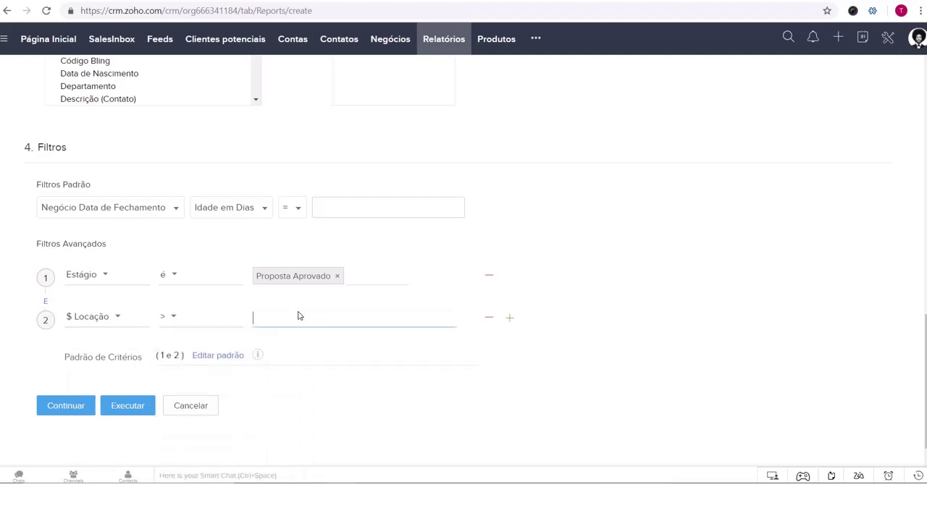
pyautogui.write('800')
pyautogui.click(488, 317)
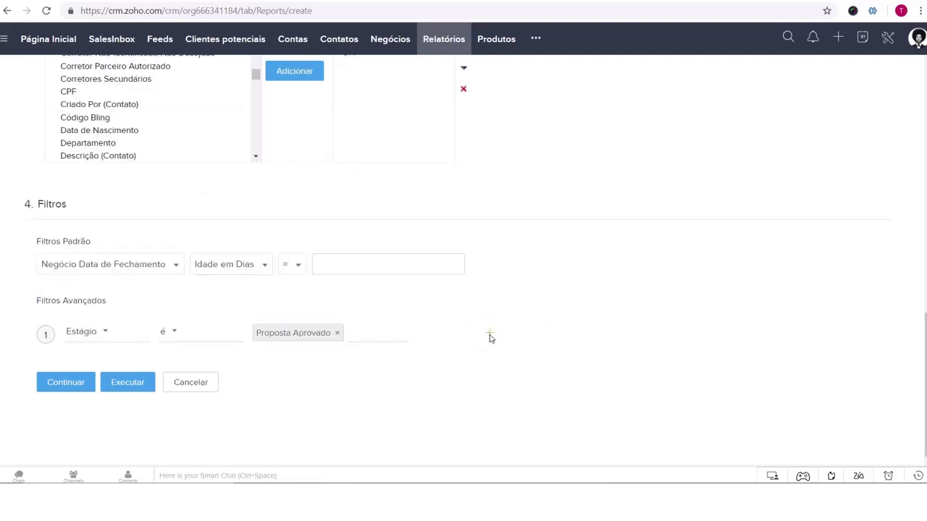
# - Add a second advanced filter on Estágio, joined to the first one by OU
pyautogui.click(490, 336)
pyautogui.click(45, 300)
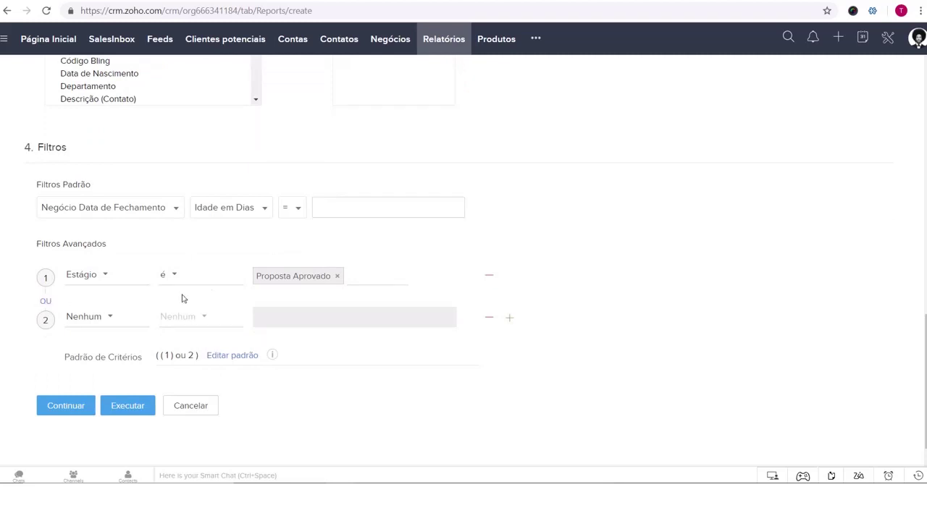
pyautogui.click(148, 317)
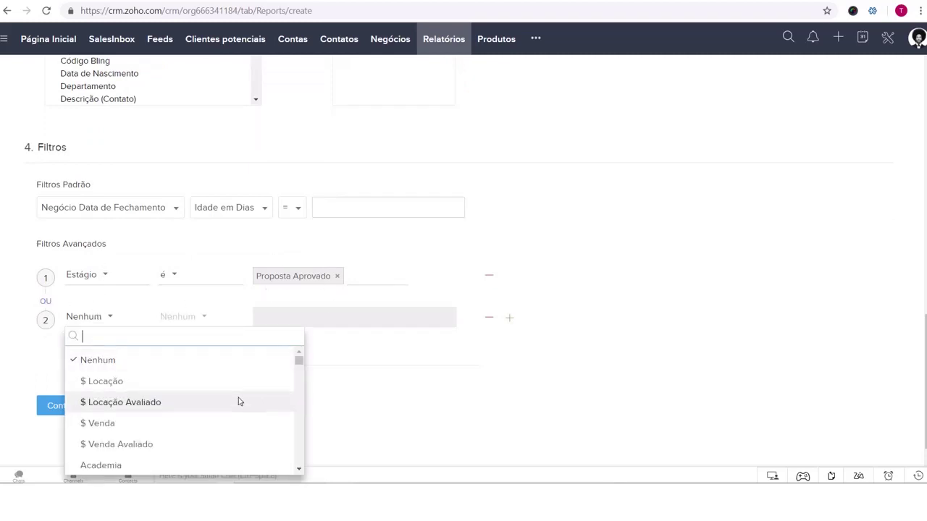
pyautogui.scroll(-3, 239, 400)
pyautogui.scroll(3, 237, 395)
pyautogui.write('esta')
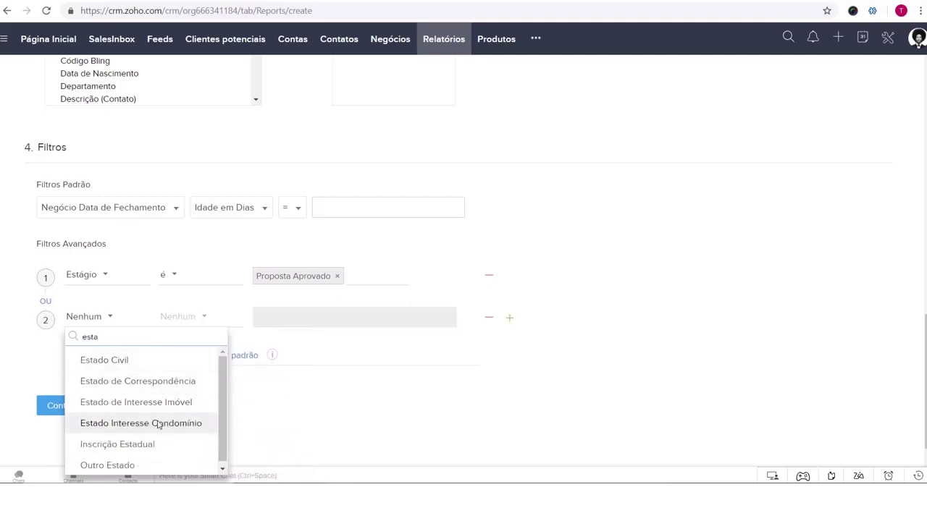
pyautogui.write('g')
pyautogui.click(97, 360)
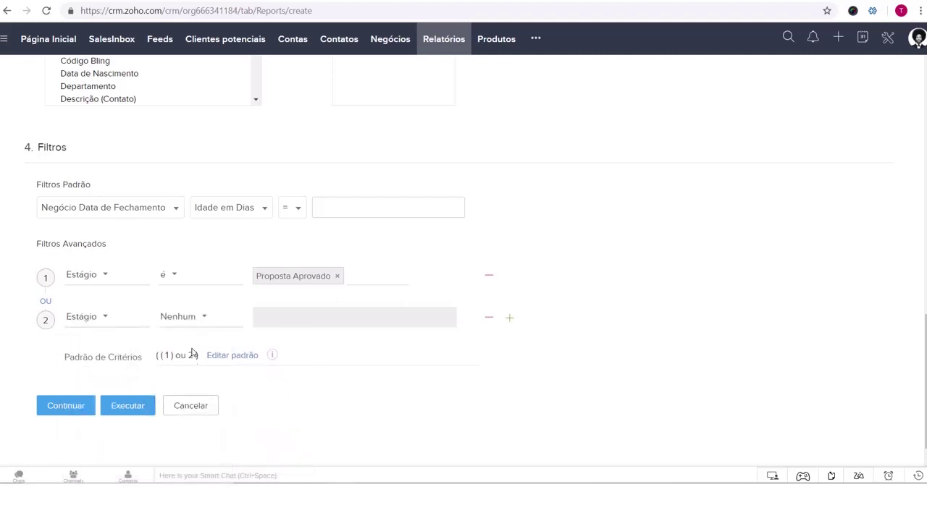
# - Set the second advanced filter to é Proposta Não Aprovado, and delete that filter row
pyautogui.click(192, 322)
pyautogui.click(181, 364)
pyautogui.click(307, 324)
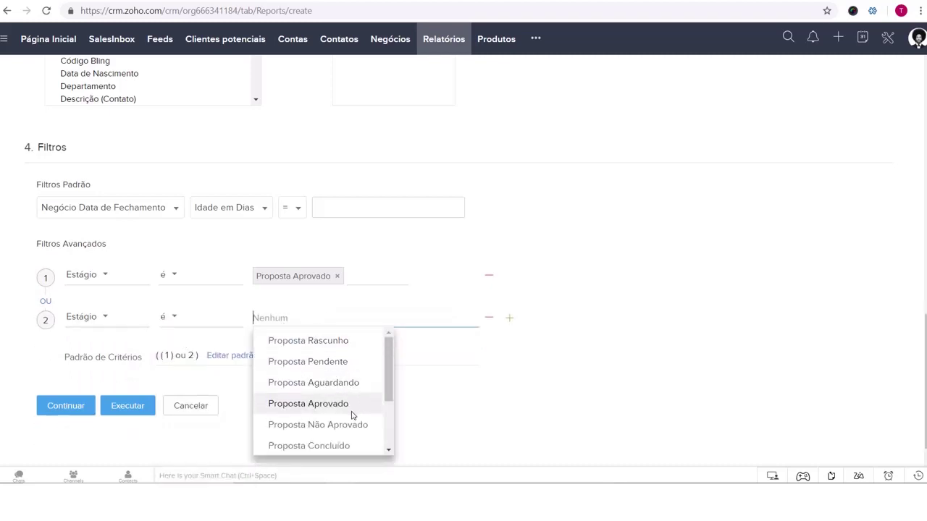
pyautogui.click(356, 426)
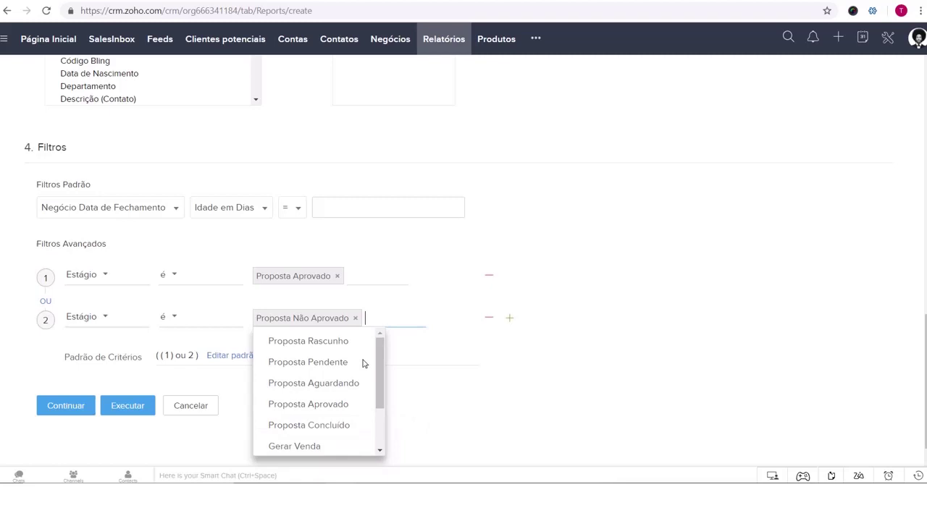
pyautogui.click(356, 320)
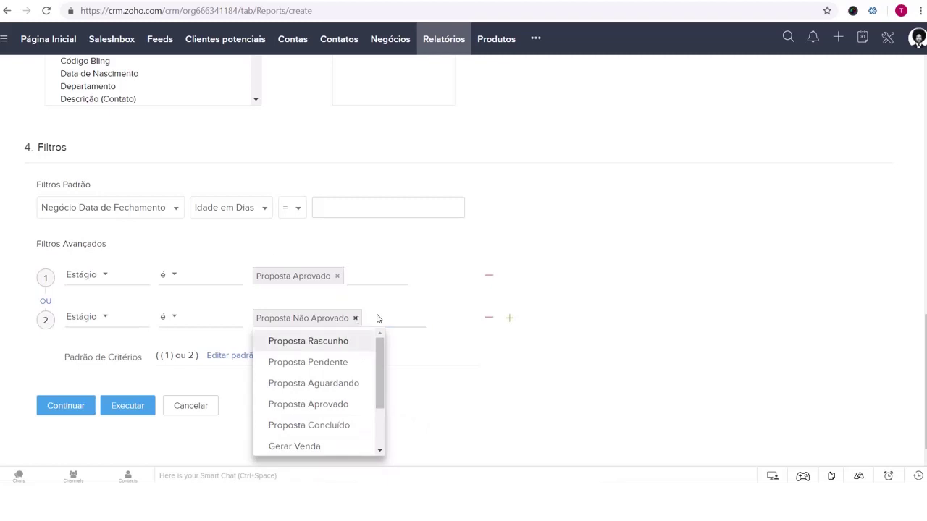
pyautogui.click(489, 317)
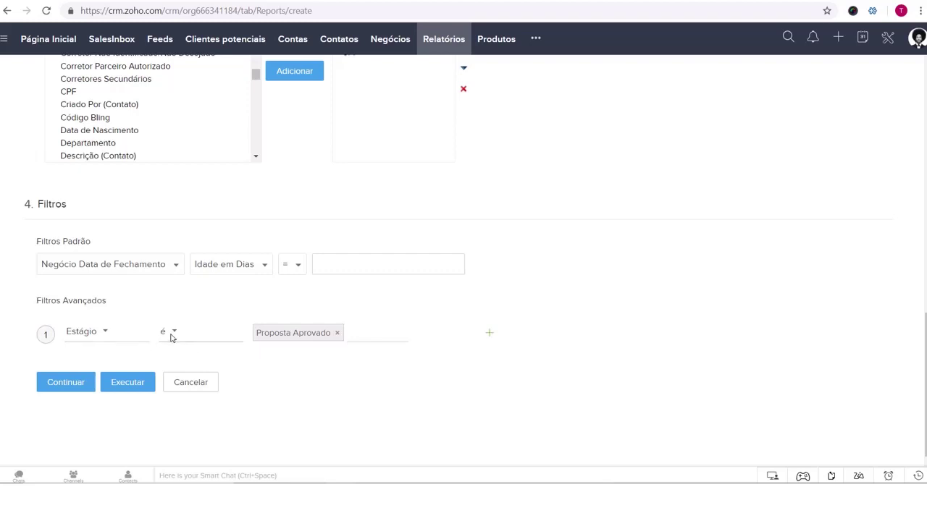
# - Set the standard filter to Negócio Hora de Criação with a Personalizado date range
pyautogui.scroll(1, 94, 319)
pyautogui.click(88, 328)
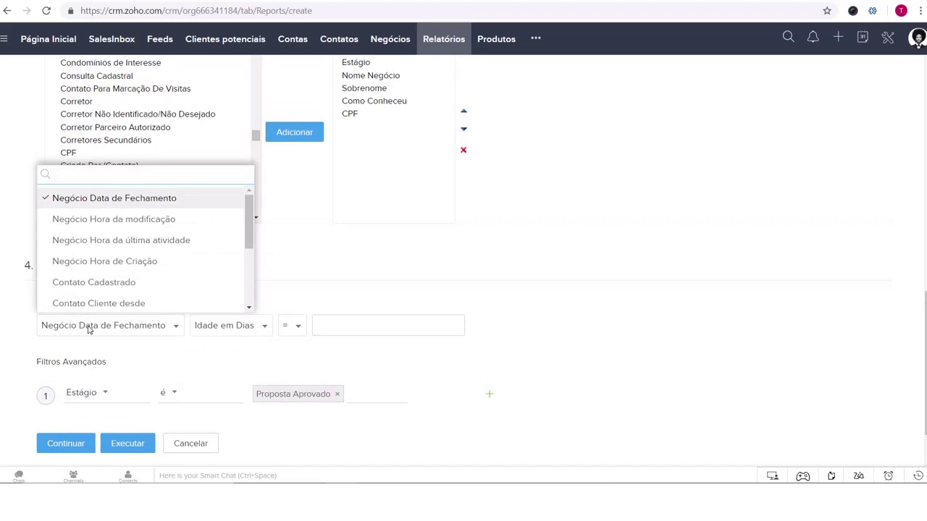
pyautogui.click(137, 262)
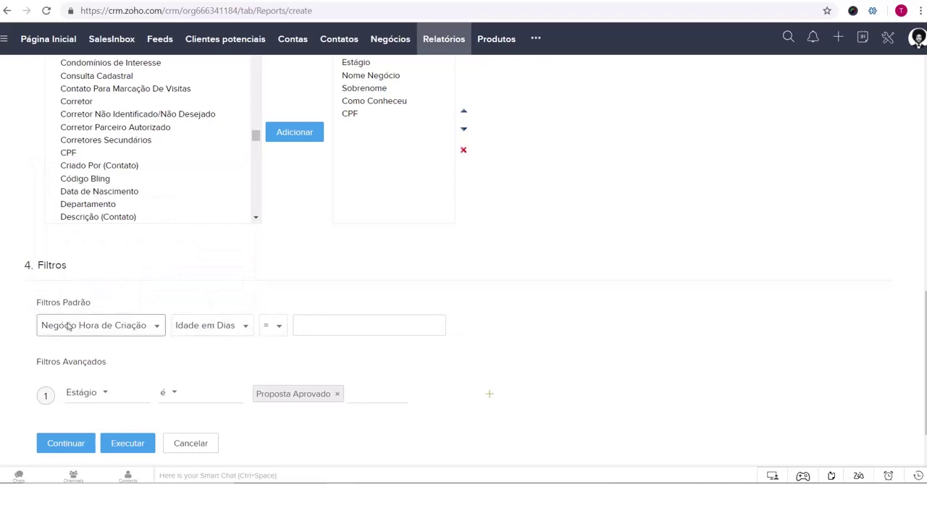
pyautogui.click(214, 326)
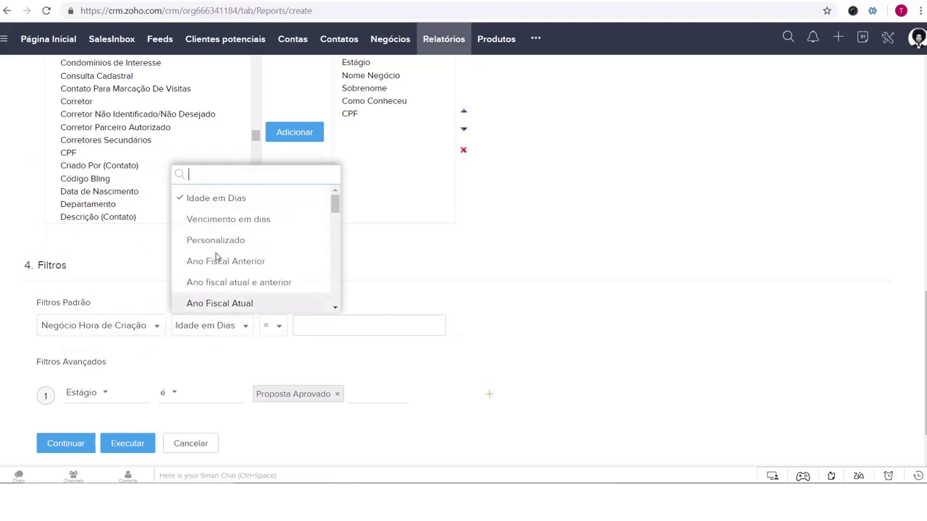
pyautogui.click(234, 220)
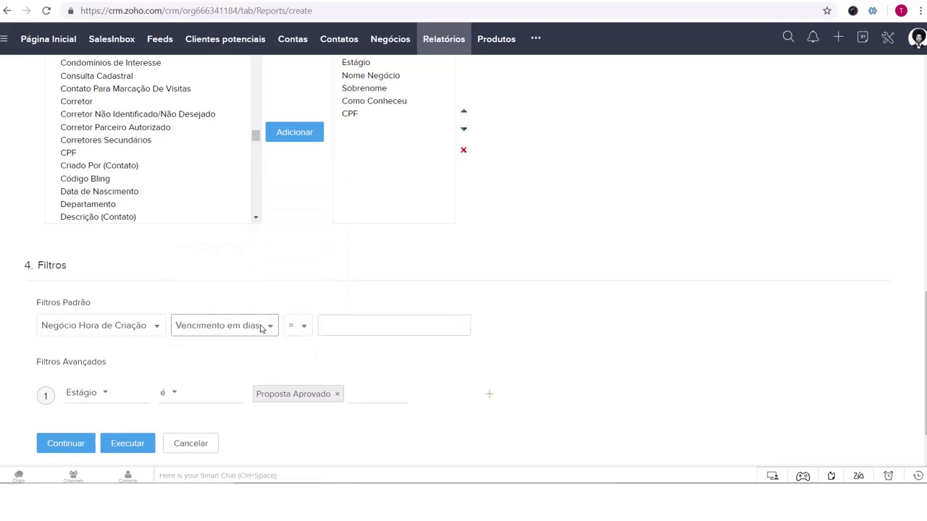
pyautogui.click(227, 326)
pyautogui.click(246, 241)
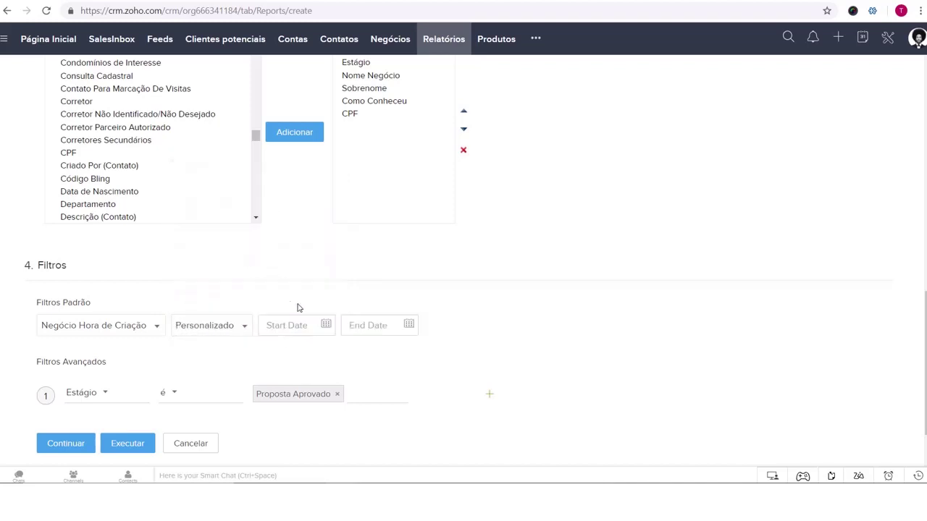
# - Examine the predefined periods and the Negócio and Contato date fields available for the standard filter
pyautogui.click(244, 327)
pyautogui.click(282, 337)
pyautogui.click(215, 326)
pyautogui.scroll(-1, 263, 289)
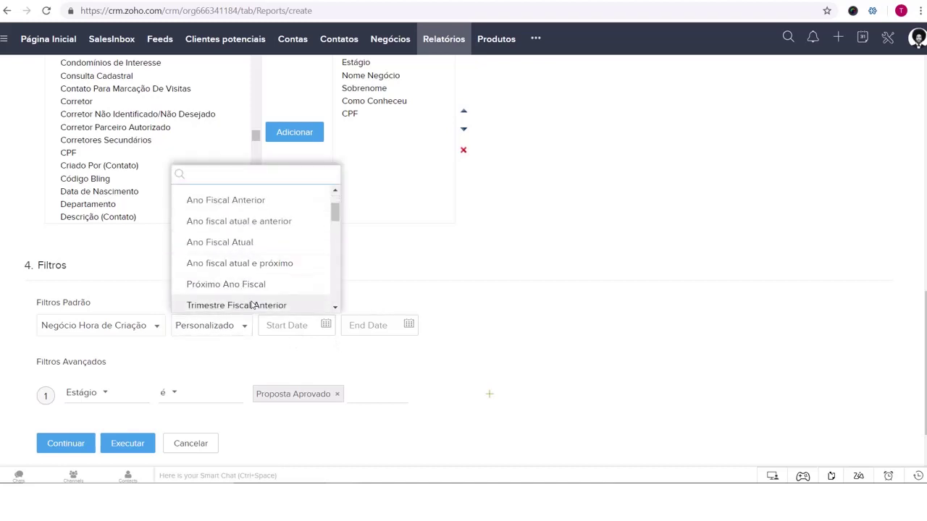
pyautogui.scroll(-2, 262, 288)
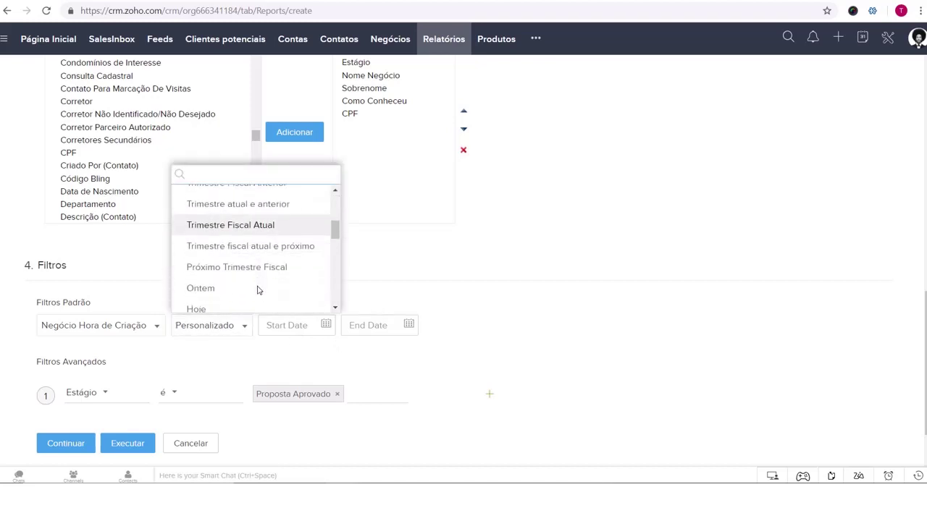
pyautogui.scroll(-2, 233, 293)
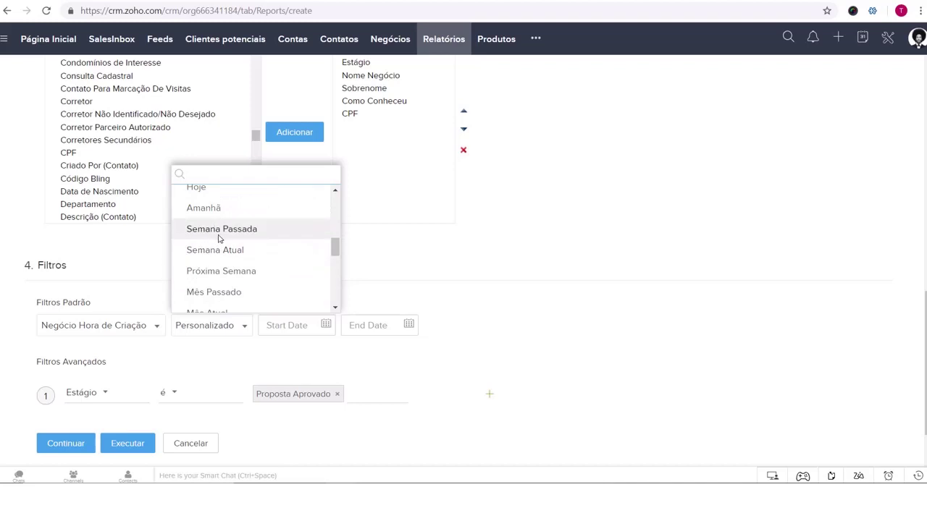
pyautogui.click(194, 331)
pyautogui.click(120, 330)
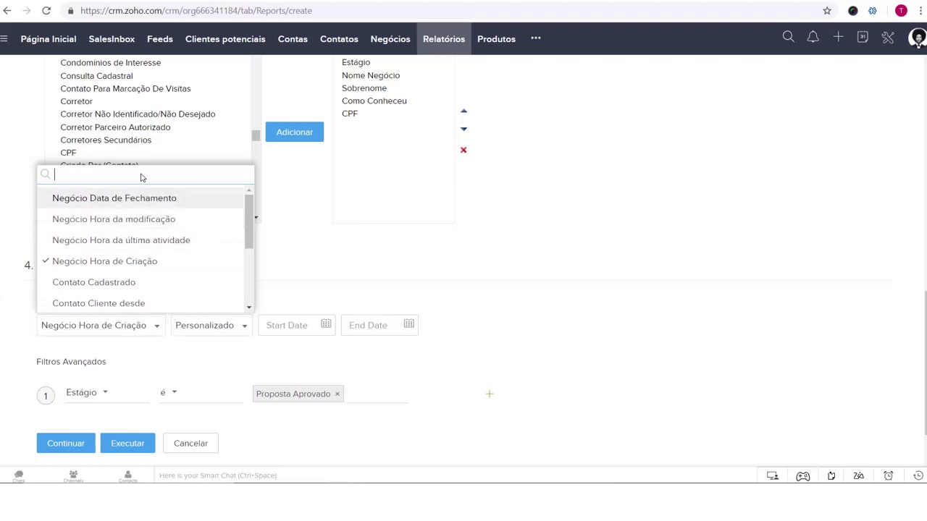
pyautogui.click(181, 347)
pyautogui.click(158, 333)
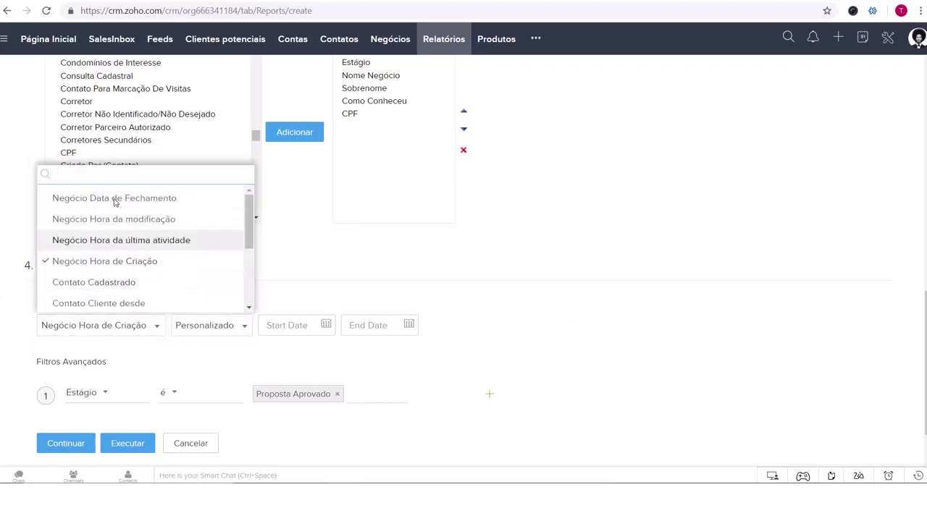
pyautogui.write('ne')
pyautogui.press('BackSpace')
pyautogui.press('BackSpace')
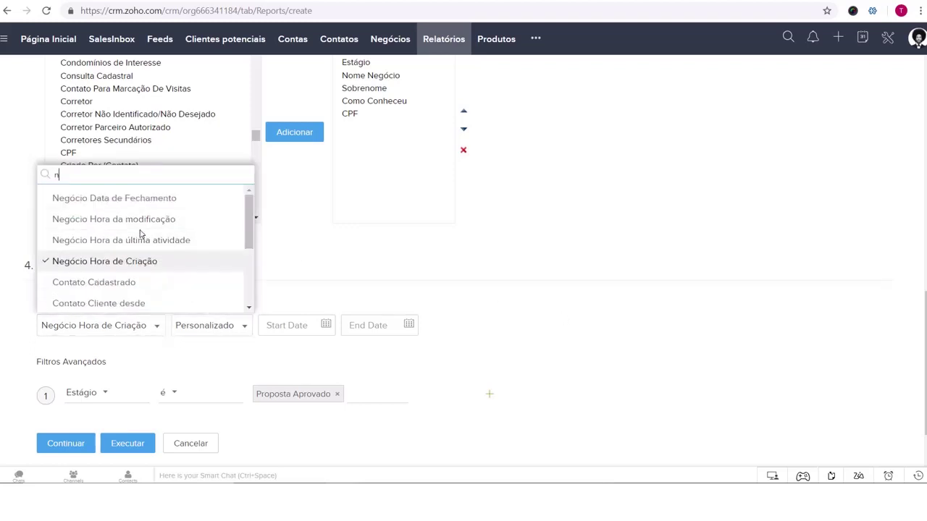
pyautogui.scroll(3, 144, 325)
pyautogui.scroll(-5, 144, 325)
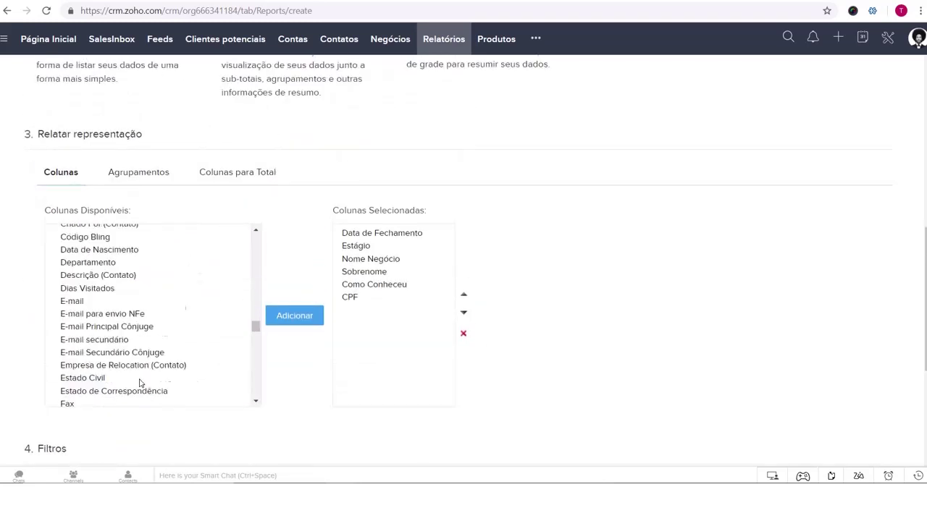
pyautogui.scroll(-1, 308, 391)
pyautogui.scroll(-3, 308, 392)
pyautogui.click(217, 264)
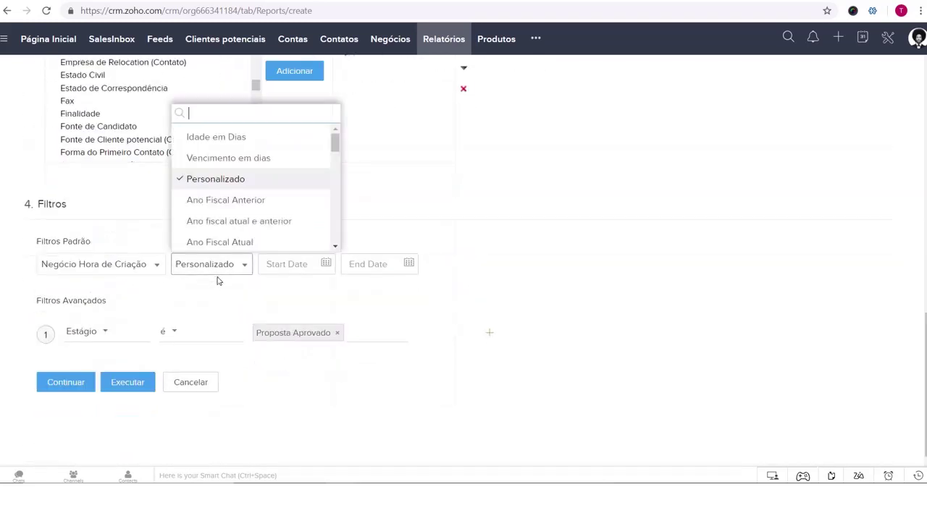
pyautogui.click(486, 227)
# - Set the report's first grouping level (Resumir informações por) to Tipo
pyautogui.scroll(3, 270, 245)
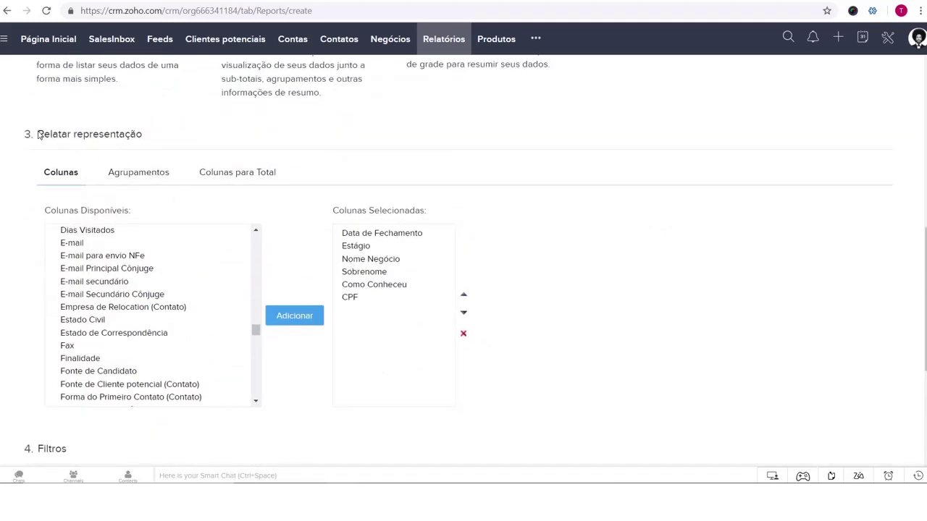
pyautogui.moveTo(39, 136)
pyautogui.mouseDown()
pyautogui.moveTo(53, 135)
pyautogui.moveTo(26, 135)
pyautogui.mouseUp()
pyautogui.click(121, 137)
pyautogui.click(136, 174)
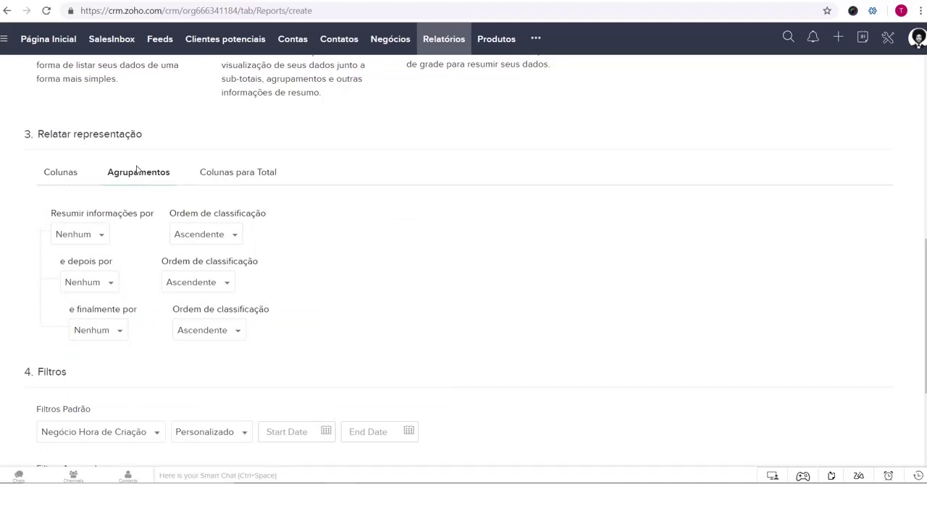
pyautogui.click(78, 234)
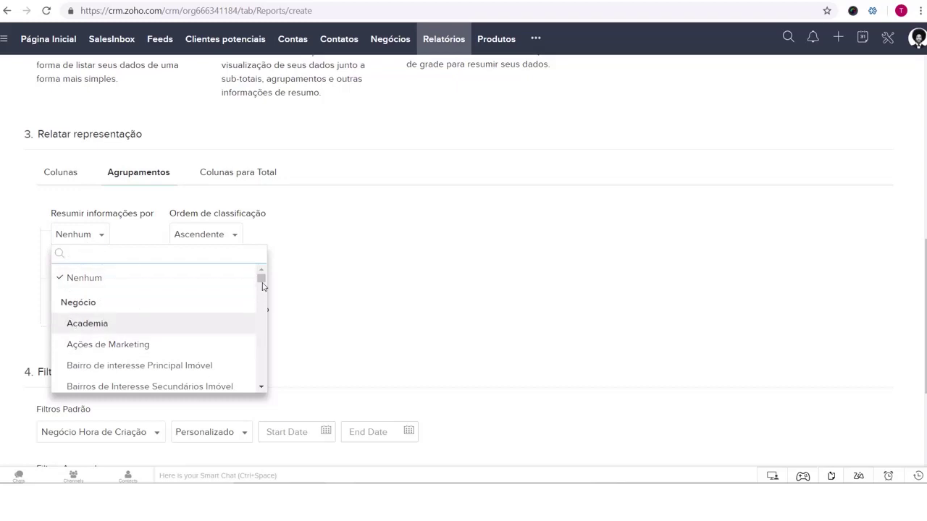
pyautogui.scroll(-3, 265, 293)
pyautogui.moveTo(265, 293); pyautogui.dragTo(97, 313)
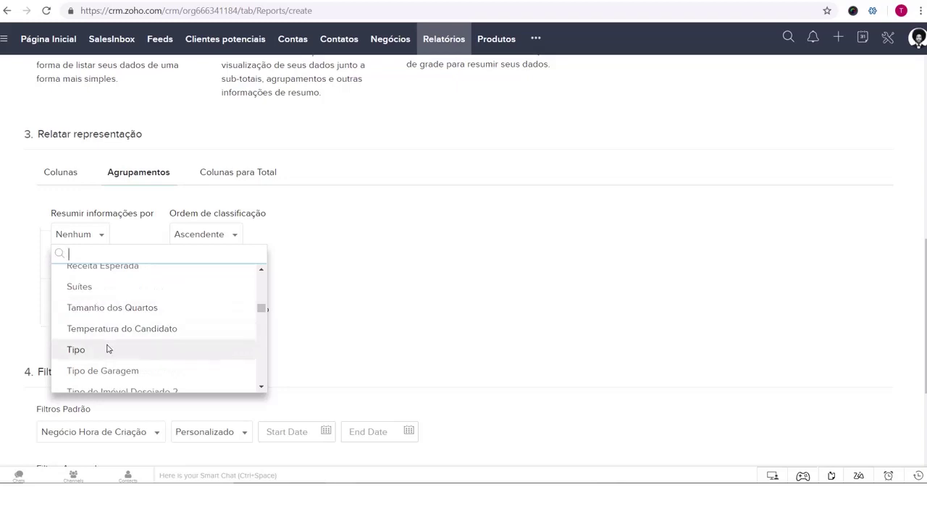
pyautogui.click(107, 349)
# - Set the second grouping level (e depois por) to Hora de Criação
pyautogui.click(97, 289)
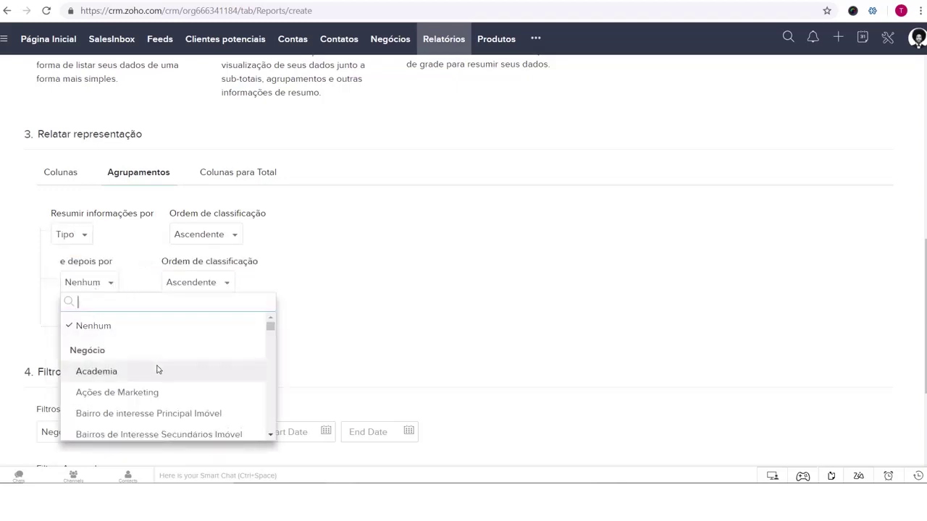
pyautogui.scroll(-10, 157, 373)
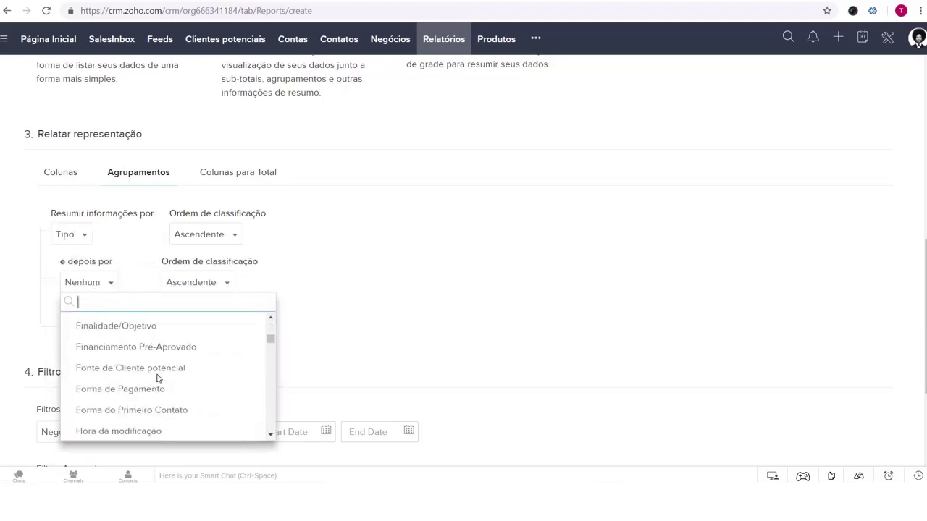
pyautogui.scroll(-8, 157, 378)
pyautogui.scroll(3, 150, 394)
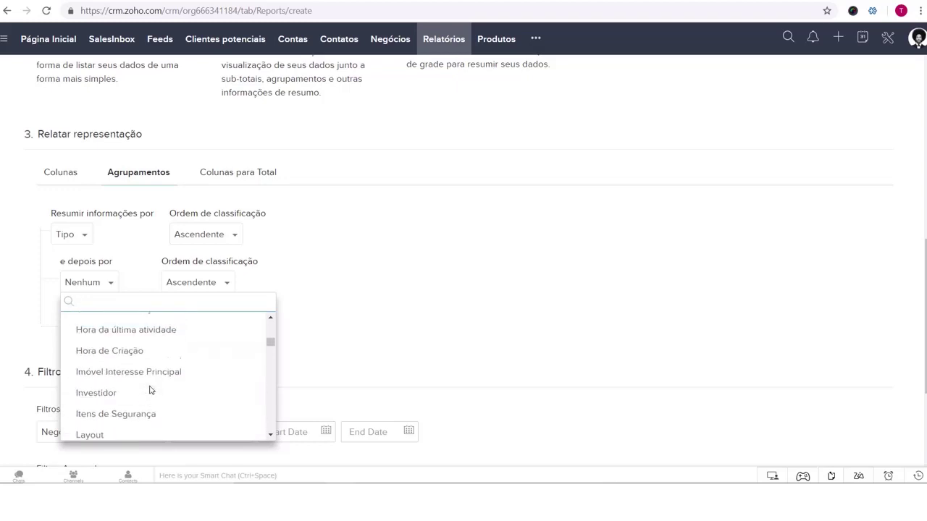
pyautogui.click(128, 352)
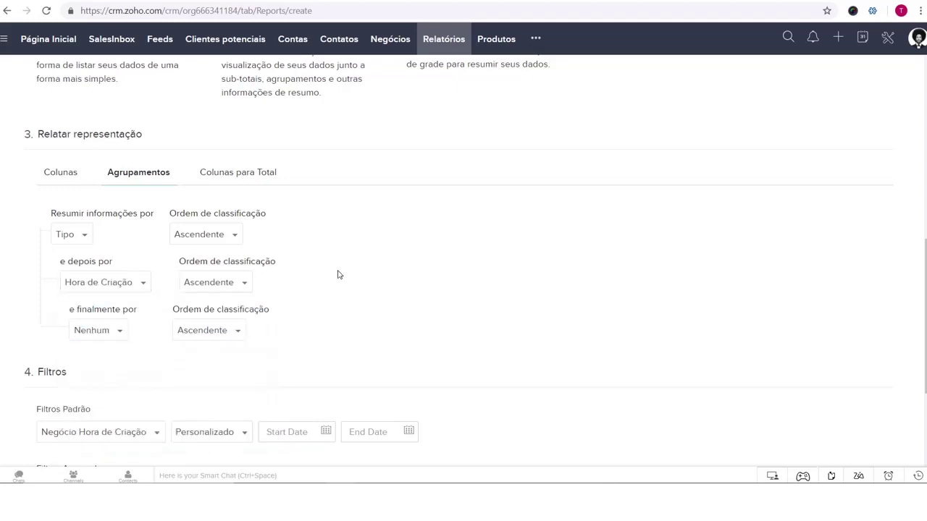
# - Add Soma totals for the Negócio - Montante and Contato - $ Locação columns
pyautogui.click(237, 174)
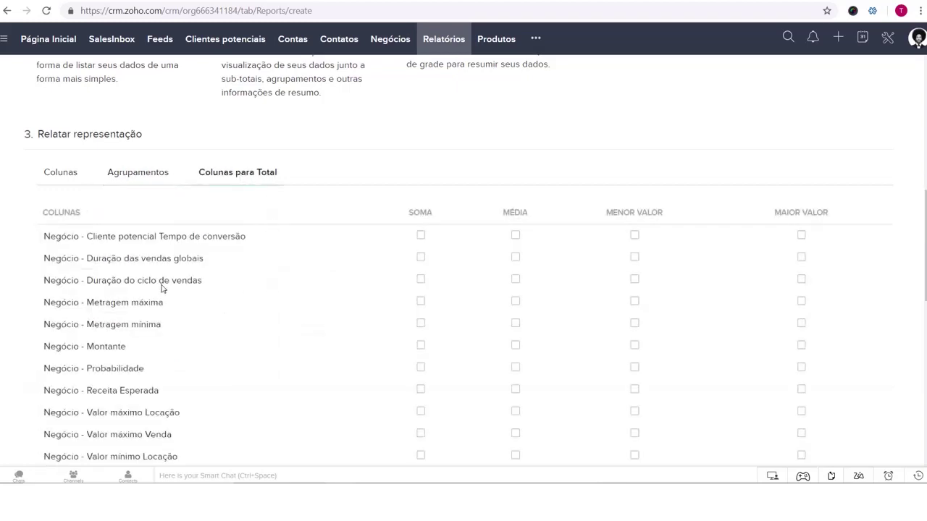
pyautogui.scroll(-1, 163, 288)
pyautogui.moveTo(89, 288); pyautogui.dragTo(164, 288)
pyautogui.click(421, 285)
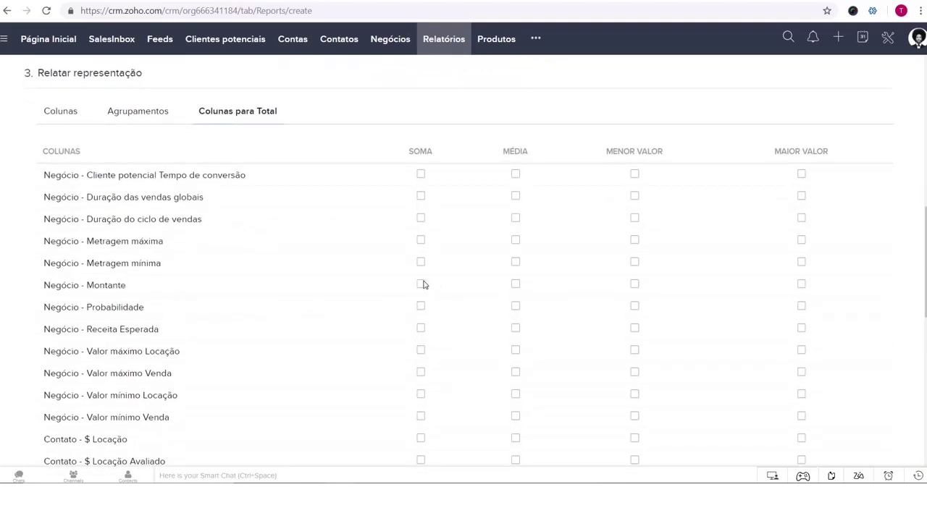
pyautogui.click(422, 284)
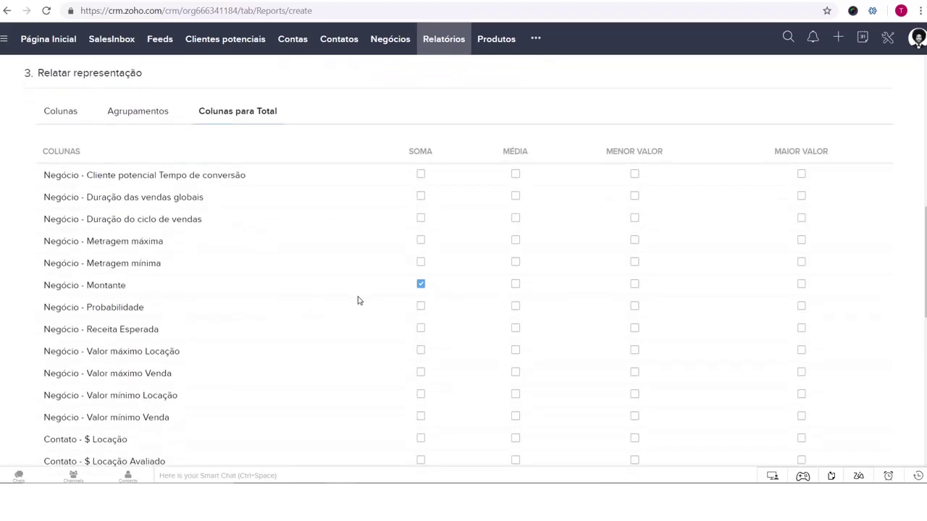
pyautogui.click(516, 284)
pyautogui.click(634, 284)
pyautogui.click(515, 284)
pyautogui.click(634, 284)
pyautogui.scroll(-1, 143, 332)
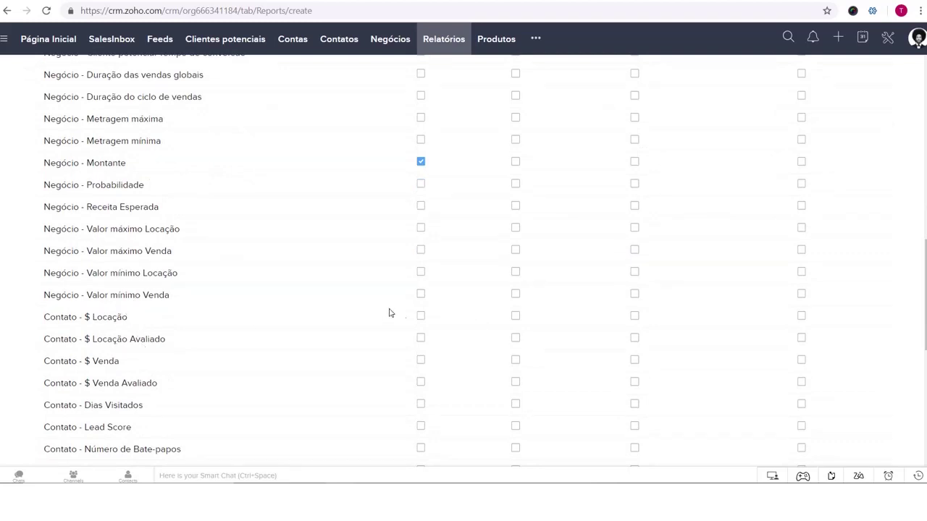
pyautogui.click(420, 317)
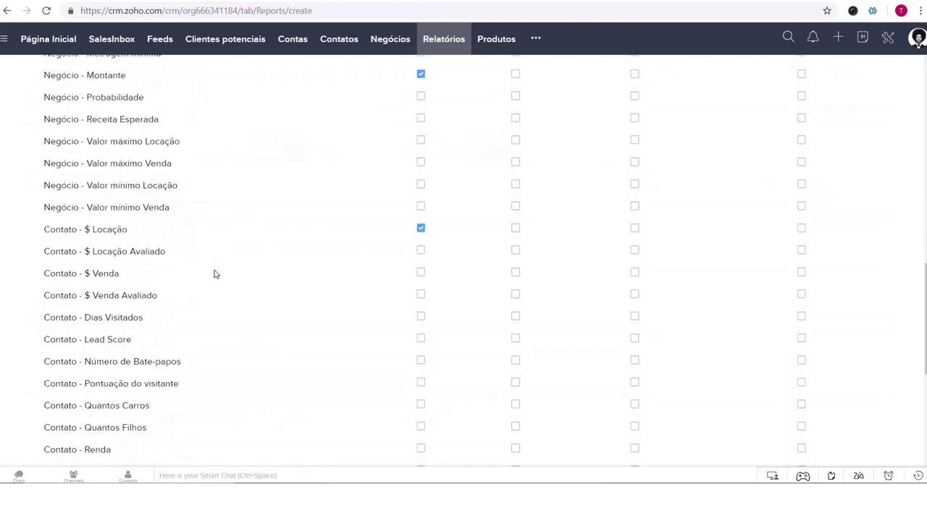
# - Save the report in the Relatórios de Negócio folder under the name Negócios Proposta Aprovado
pyautogui.scroll(-5, 214, 274)
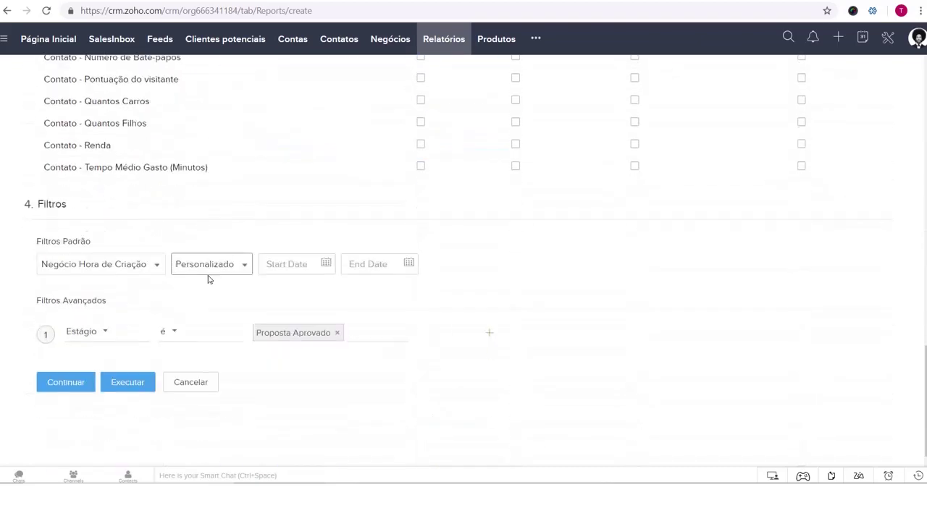
pyautogui.click(73, 389)
pyautogui.click(96, 208)
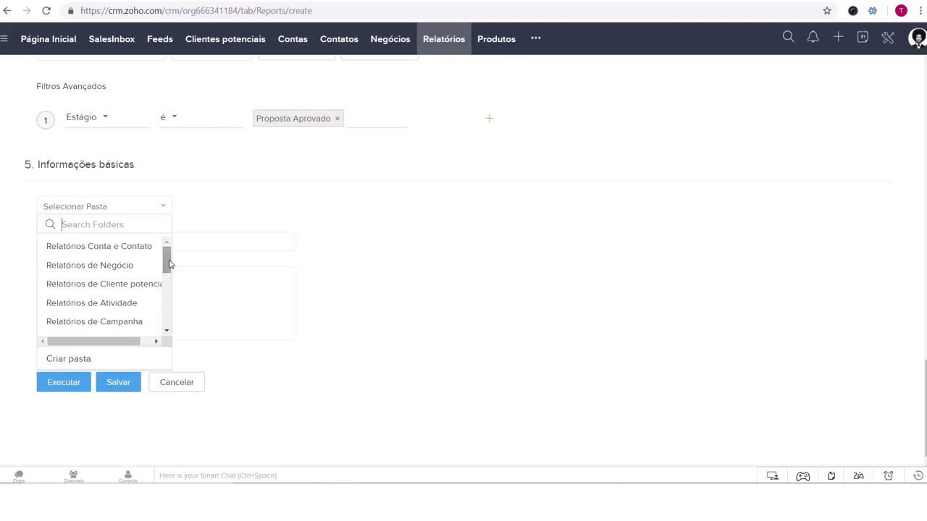
pyautogui.click(54, 268)
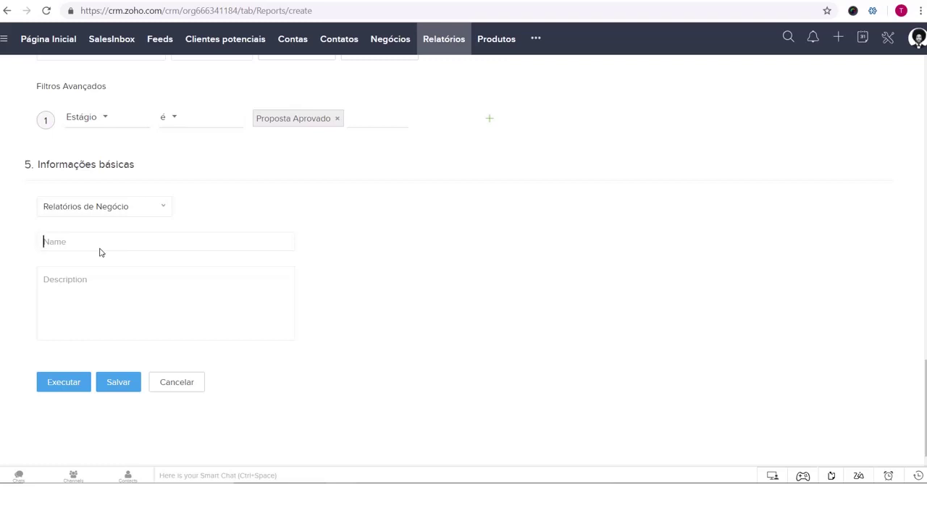
pyautogui.write('Negócios Proposta Aprovado')
pyautogui.click(82, 287)
pyautogui.click(120, 384)
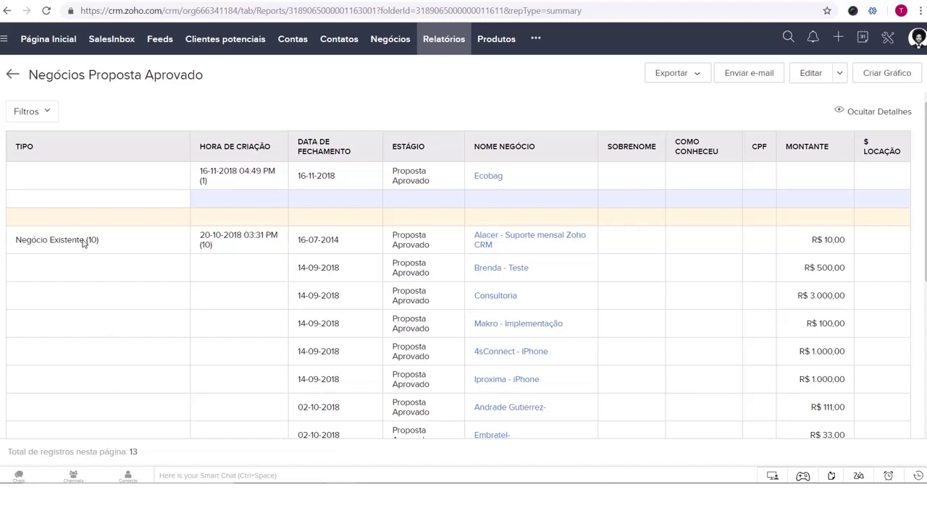
# - Examine the saved report's Tipo groups with their record counts and the Estágio of the listed deals
pyautogui.moveTo(32, 152); pyautogui.dragTo(15, 152)
pyautogui.moveTo(131, 244); pyautogui.dragTo(20, 243)
pyautogui.scroll(-1, 83, 242)
pyautogui.scroll(-4, 82, 243)
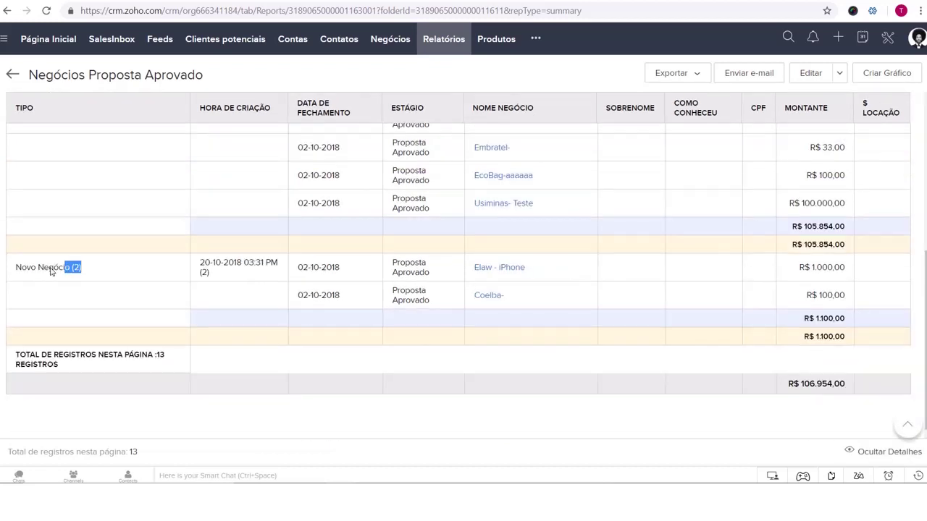
pyautogui.moveTo(51, 271); pyautogui.dragTo(17, 265)
pyautogui.scroll(5, 58, 283)
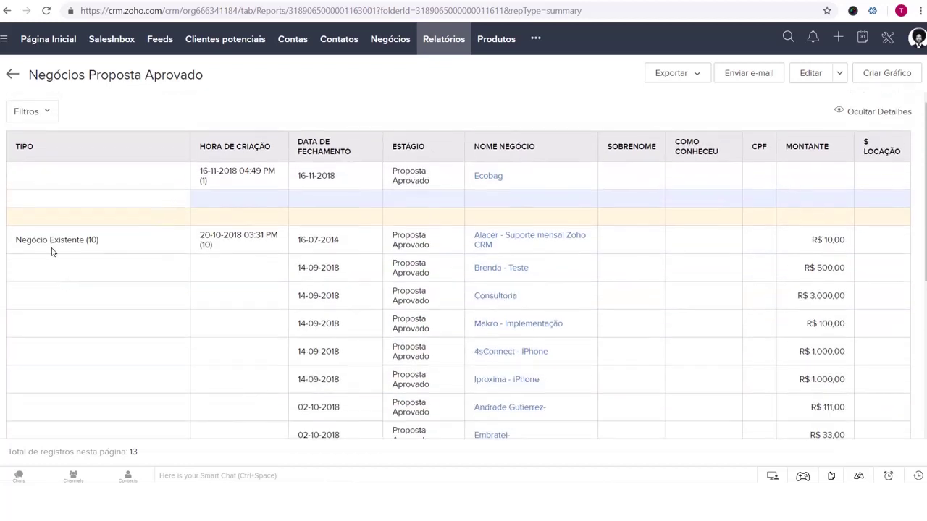
pyautogui.moveTo(16, 242); pyautogui.dragTo(113, 245)
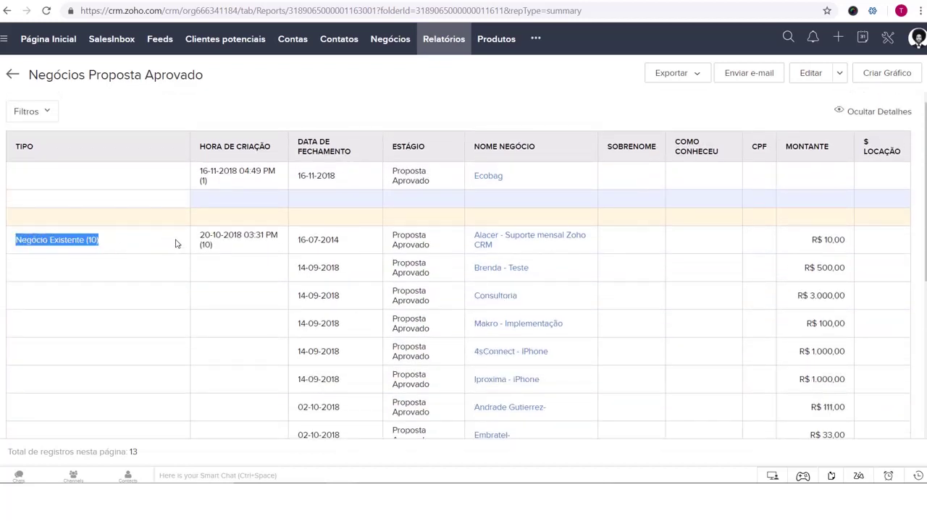
pyautogui.moveTo(142, 235); pyautogui.dragTo(86, 241)
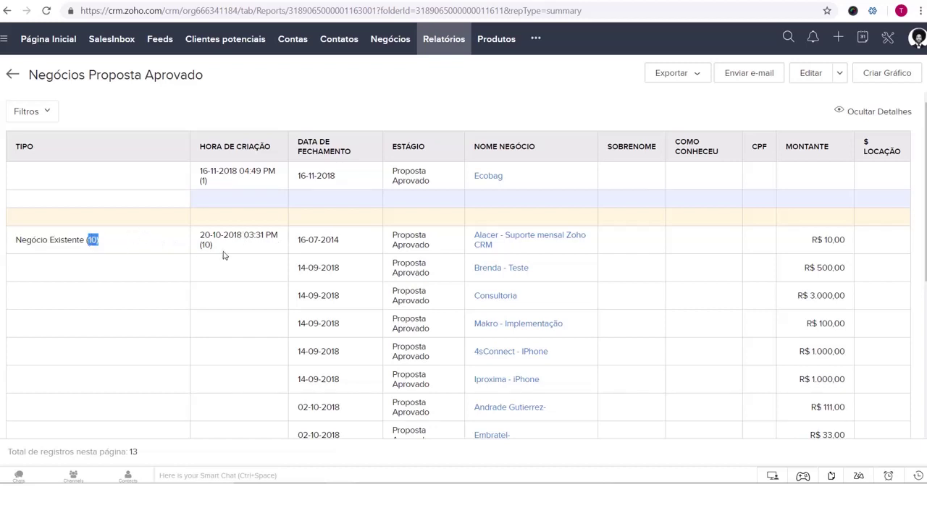
pyautogui.scroll(-1, 434, 232)
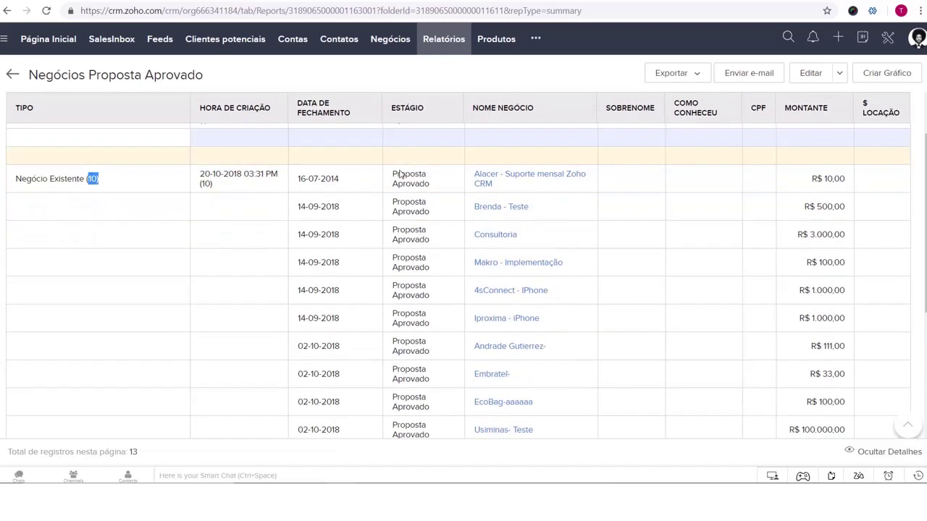
pyautogui.moveTo(392, 174); pyautogui.dragTo(427, 227)
pyautogui.click(438, 218)
pyautogui.scroll(-3, 419, 190)
pyautogui.scroll(5, 431, 242)
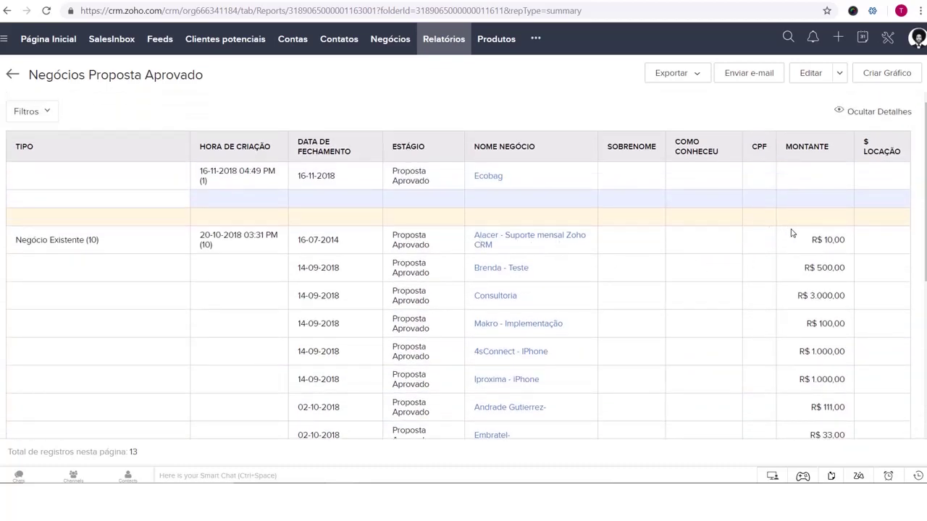
# - Compare the individual Montante amounts with the group subtotals and check the $ Locação column
pyautogui.moveTo(797, 239); pyautogui.dragTo(844, 240)
pyautogui.moveTo(800, 268); pyautogui.dragTo(845, 268)
pyautogui.moveTo(795, 296); pyautogui.dragTo(874, 316)
pyautogui.scroll(-3, 801, 282)
pyautogui.moveTo(793, 331); pyautogui.dragTo(847, 332)
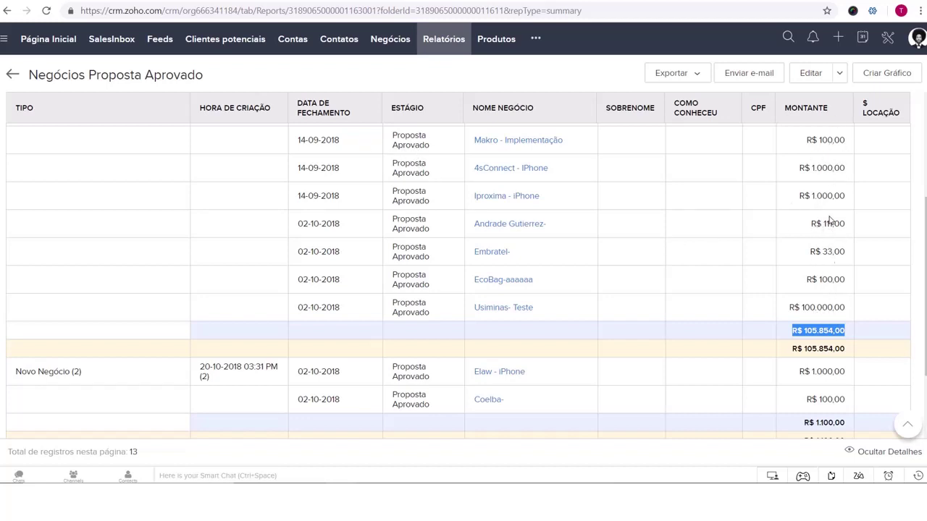
pyautogui.scroll(5, 866, 280)
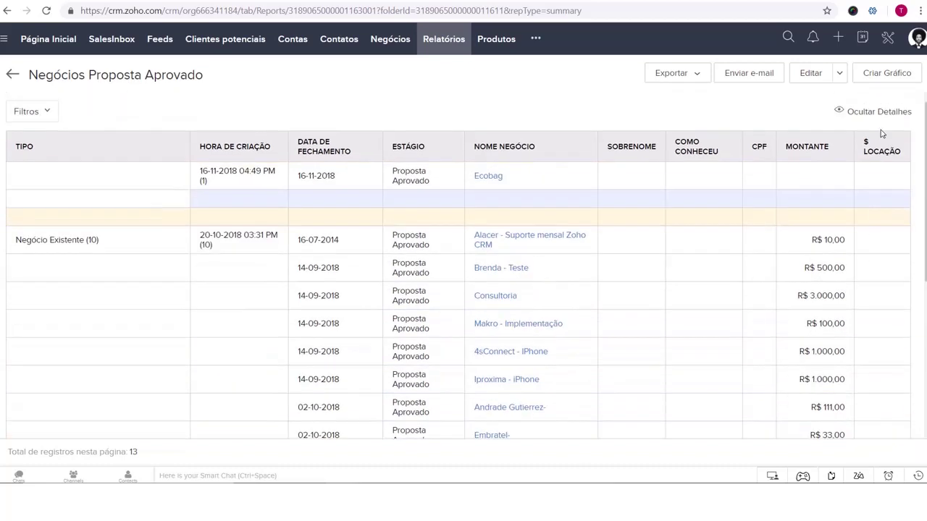
pyautogui.scroll(-5, 898, 275)
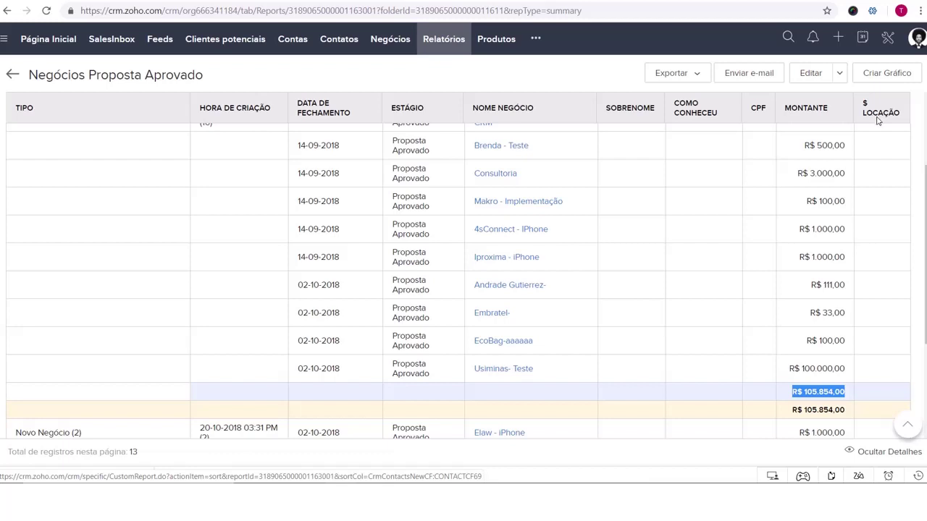
pyautogui.scroll(-1, 753, 207)
pyautogui.scroll(3, 759, 159)
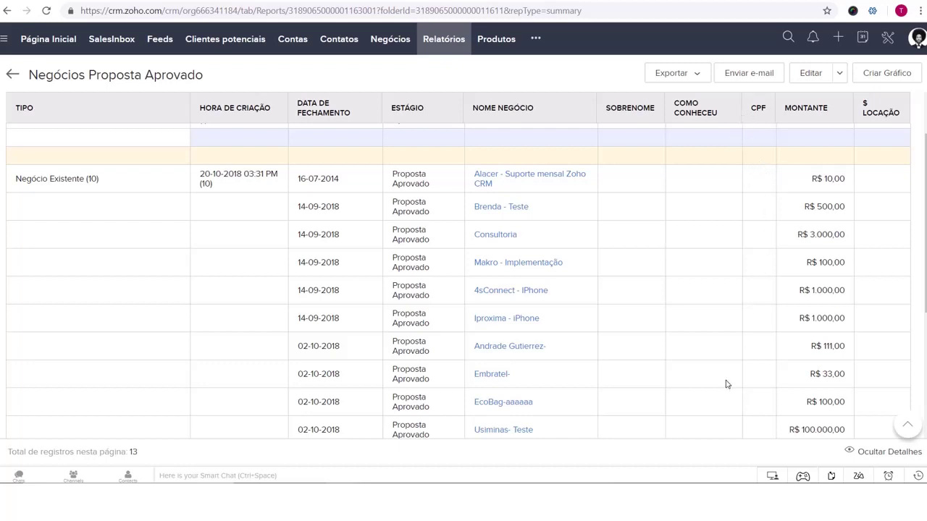
# - Examine the Montante subtotals and grand total, and the Hora de Criação grouping of the Negócio Existente deals
pyautogui.scroll(-1, 732, 340)
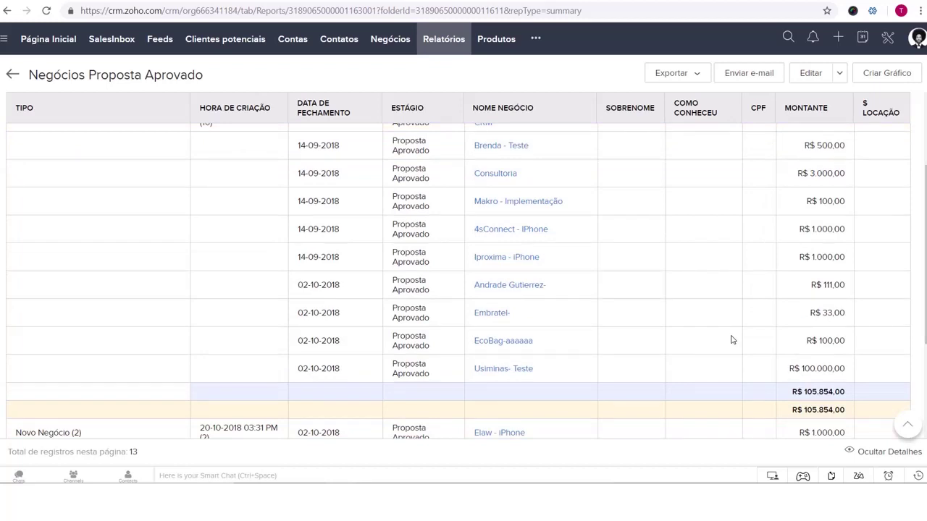
pyautogui.scroll(-3, 733, 318)
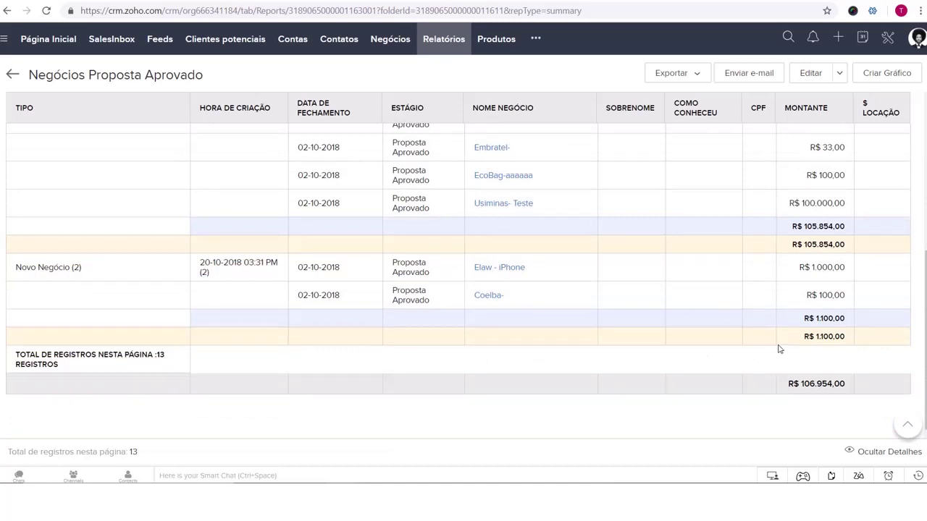
pyautogui.scroll(6, 664, 359)
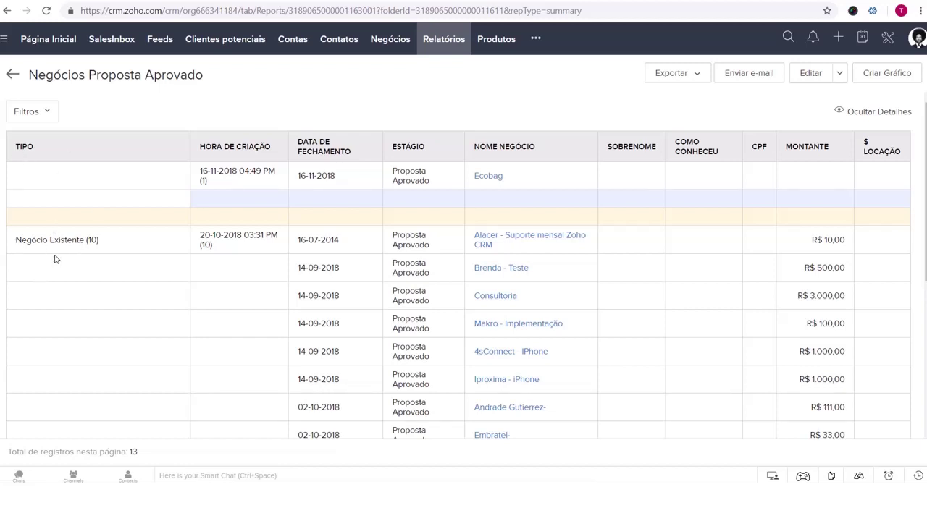
pyautogui.scroll(-1, 201, 211)
pyautogui.scroll(1, 201, 212)
pyautogui.scroll(-1, 232, 246)
pyautogui.moveTo(202, 175); pyautogui.dragTo(230, 190)
pyautogui.click(231, 190)
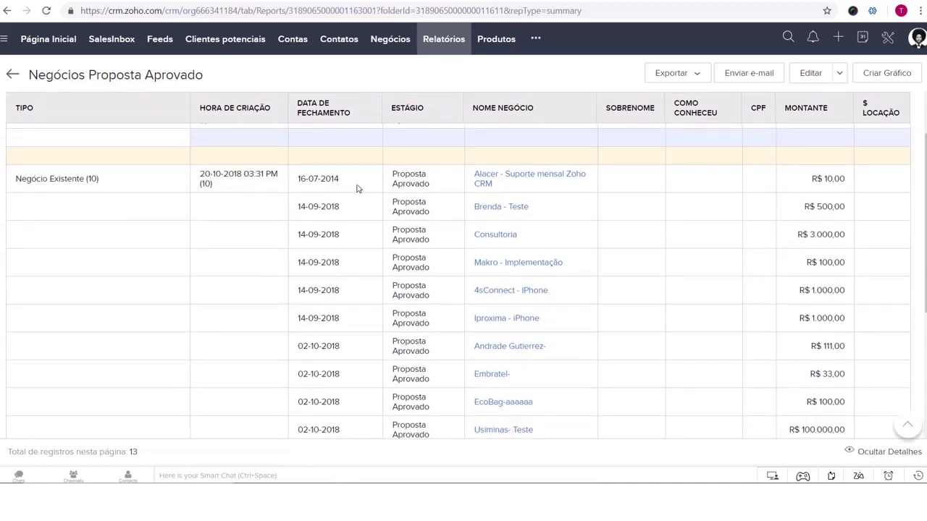
pyautogui.scroll(1, 321, 259)
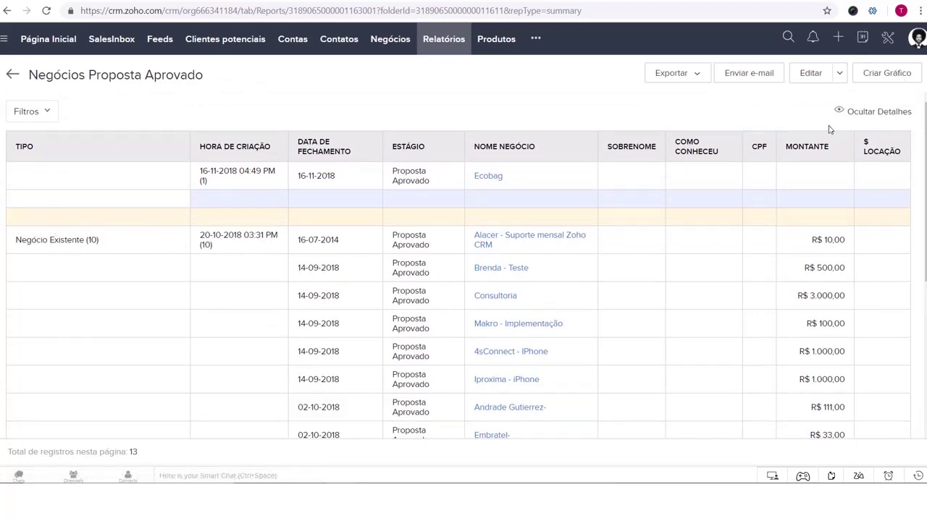
# - Review the Tipo and Hora de Criação groupings in the report's edit settings and save the report
pyautogui.click(814, 77)
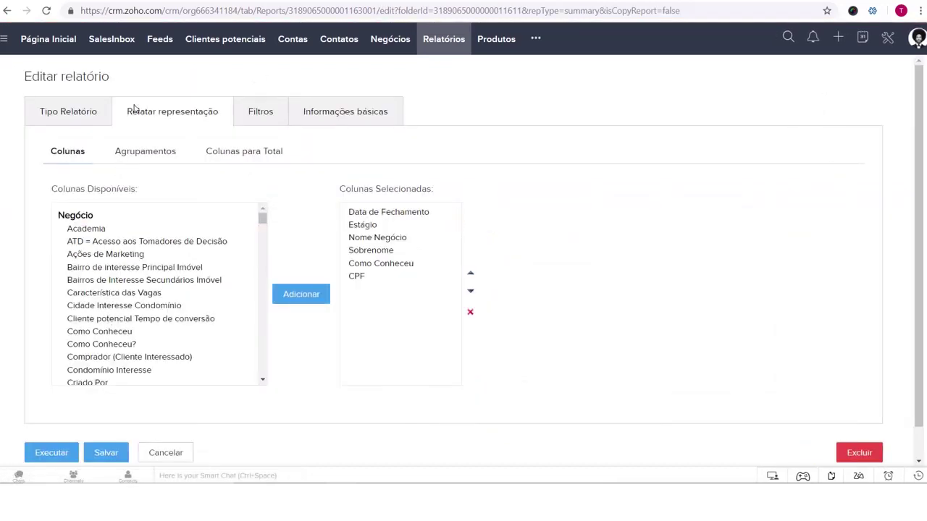
pyautogui.click(163, 159)
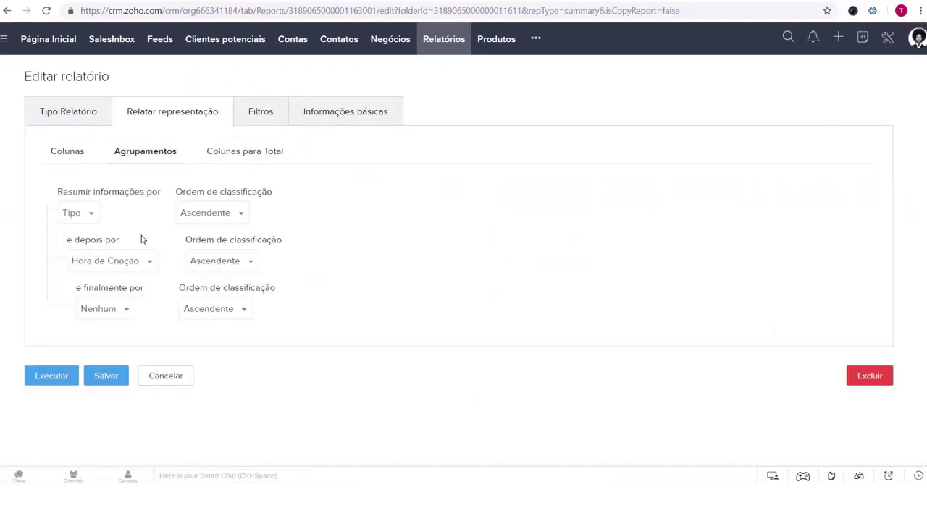
pyautogui.click(87, 215)
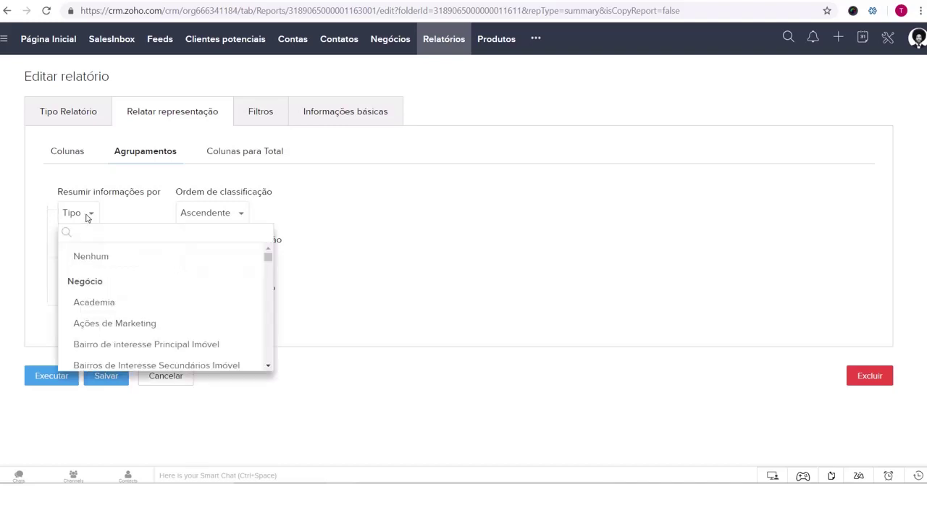
pyautogui.click(84, 216)
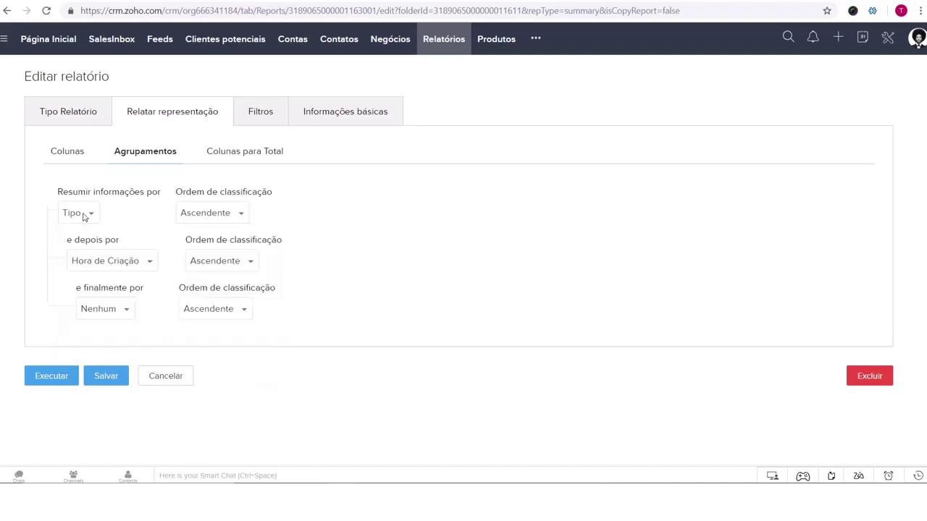
pyautogui.click(125, 261)
pyautogui.click(127, 262)
pyautogui.click(90, 214)
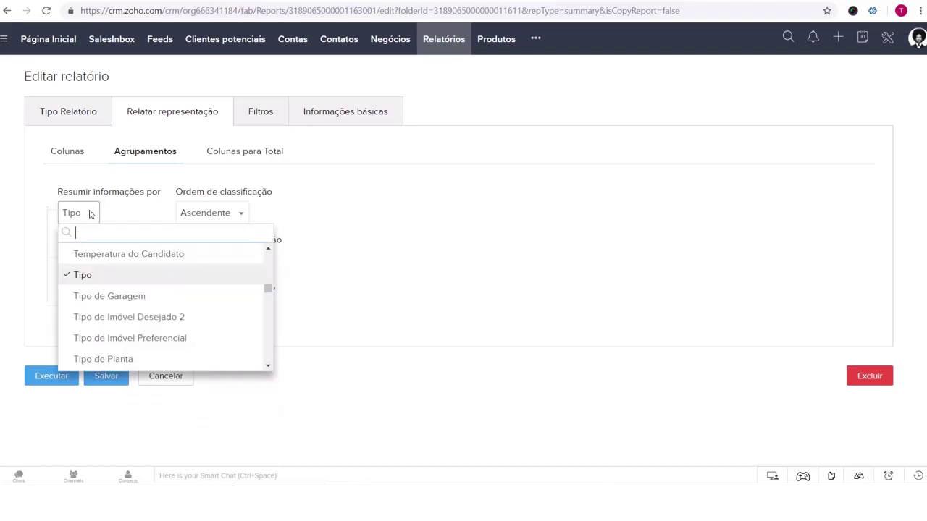
pyautogui.click(89, 214)
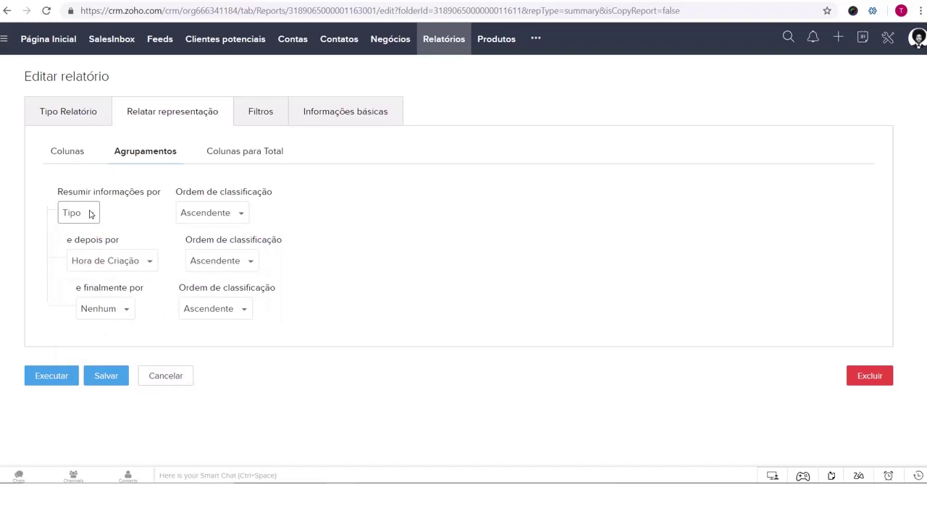
pyautogui.click(102, 376)
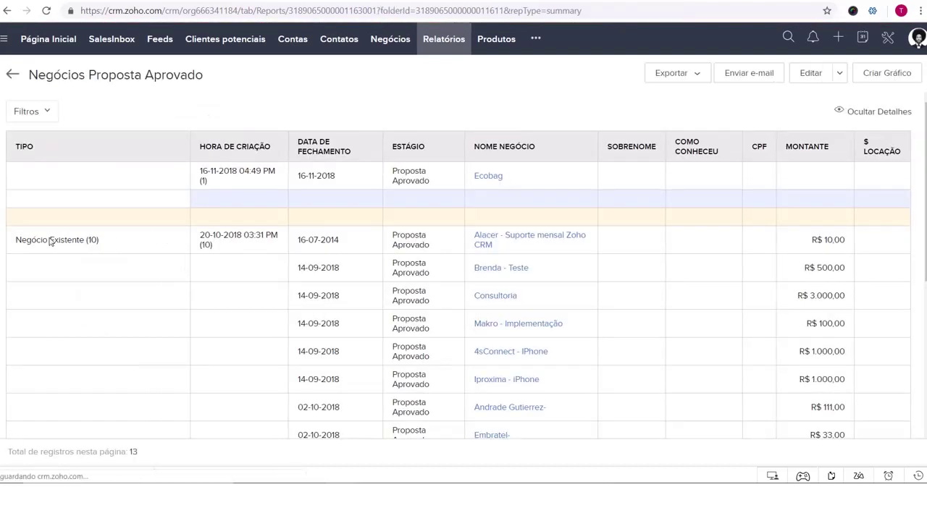
# - Compare the Negócio Existente and Novo Negócio groups and their record counts in the report
pyautogui.moveTo(16, 239); pyautogui.dragTo(99, 242)
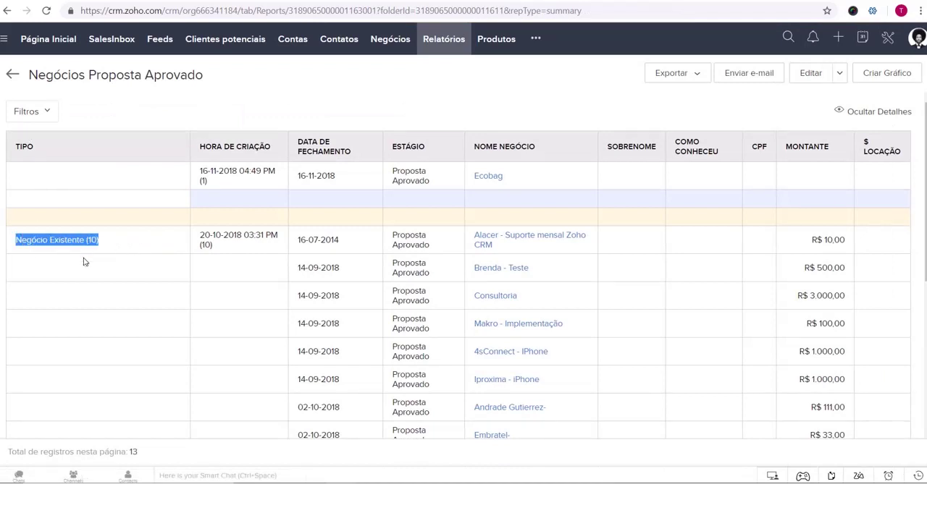
pyautogui.moveTo(15, 239); pyautogui.dragTo(114, 247)
pyautogui.click(113, 247)
pyautogui.scroll(-4, 269, 241)
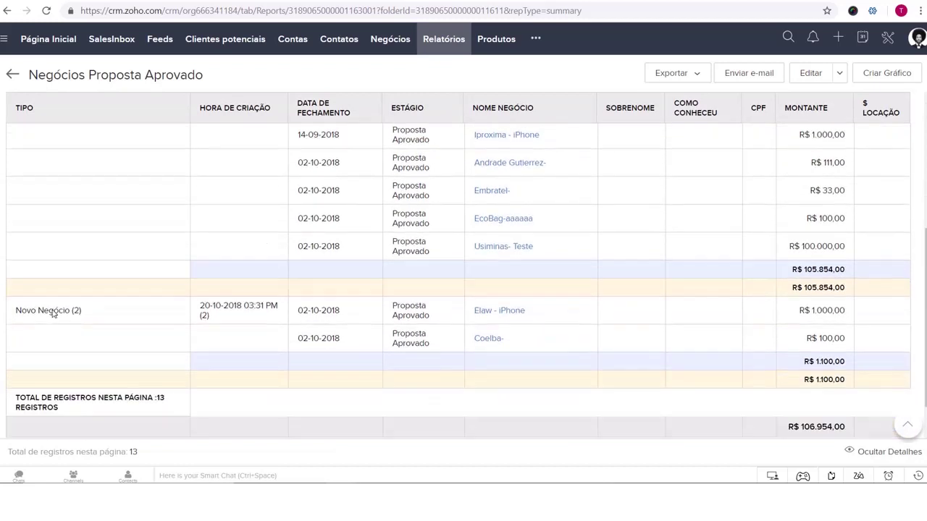
pyautogui.moveTo(21, 313); pyautogui.dragTo(193, 331)
pyautogui.scroll(5, 289, 340)
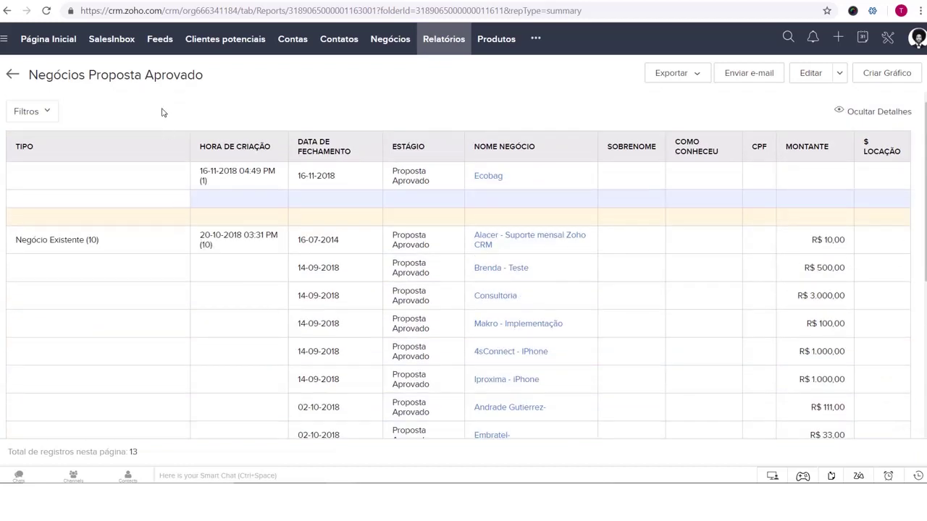
# - Start a chart for the report and choose the Pizza chart type
pyautogui.click(895, 76)
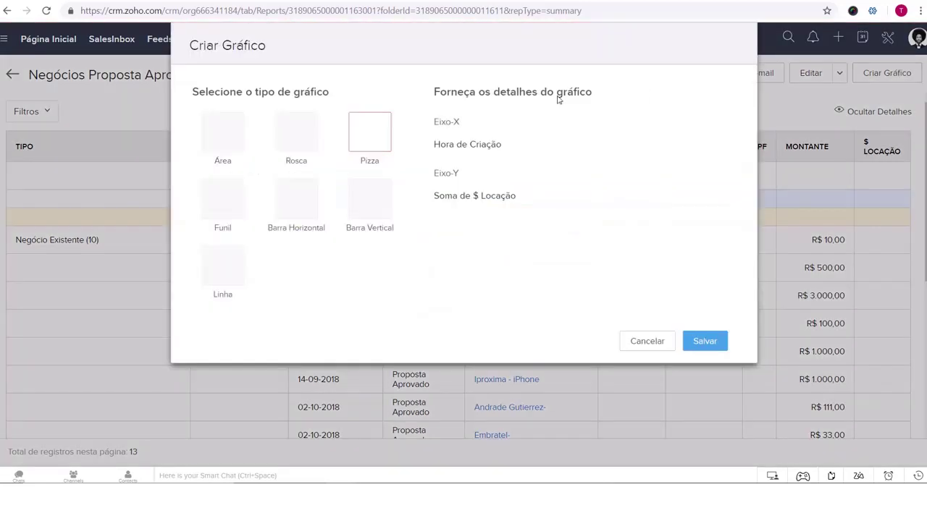
pyautogui.click(229, 275)
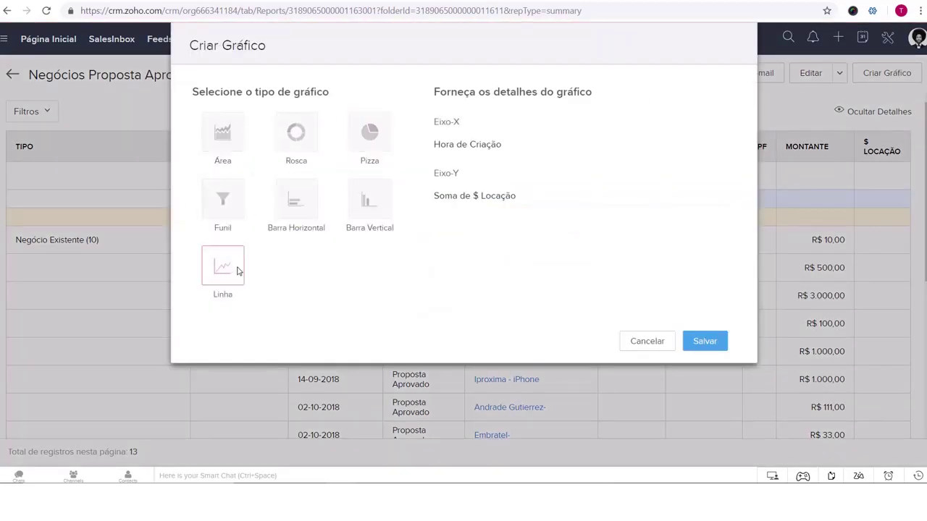
pyautogui.click(283, 203)
pyautogui.click(223, 199)
pyautogui.click(349, 126)
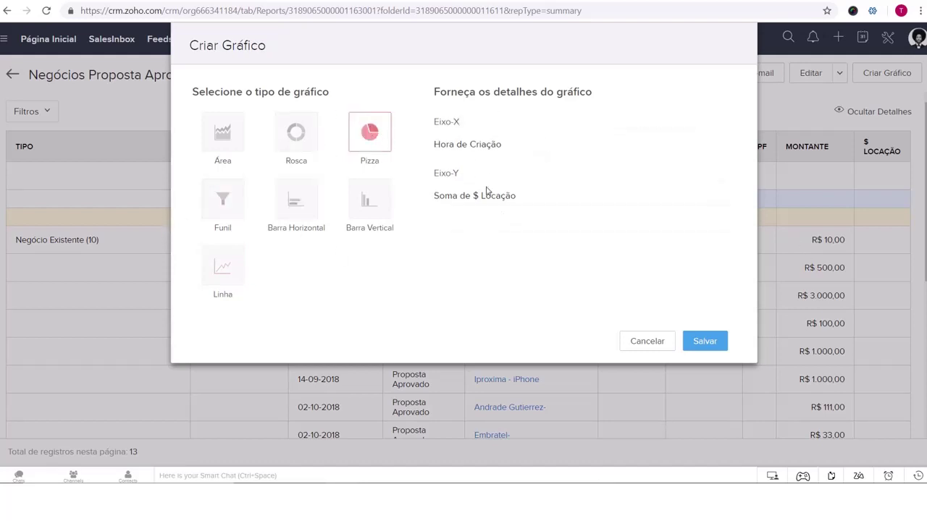
# - Set the chart's Eixo-X to Tipo and Eixo-Y to Contagem de Registros, and save the chart
pyautogui.click(476, 148)
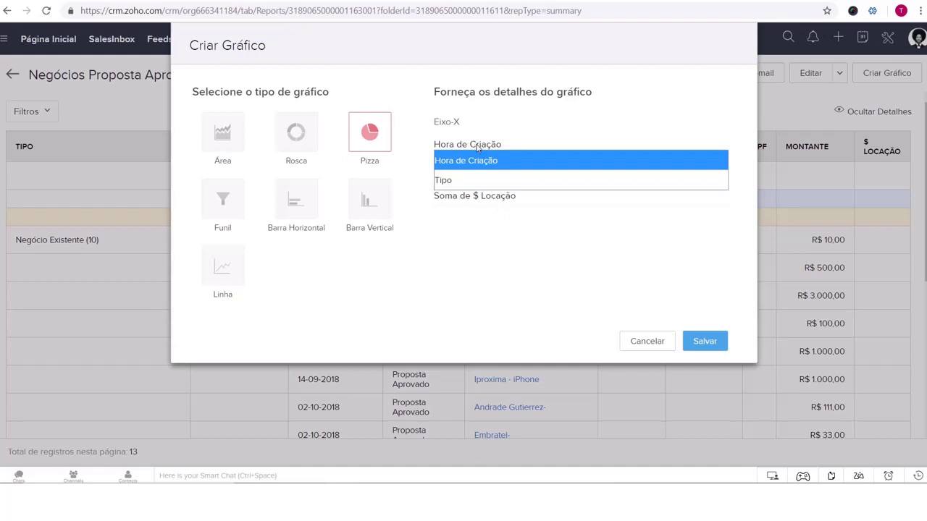
pyautogui.click(459, 181)
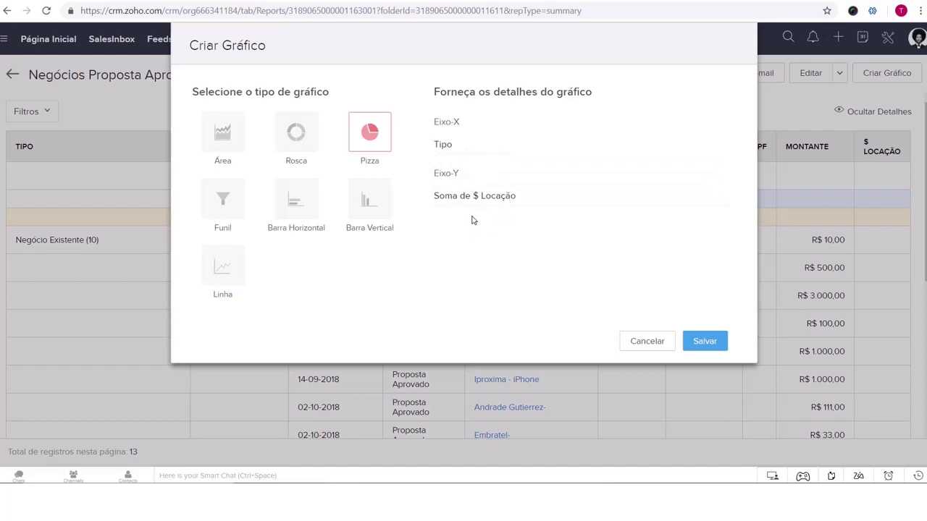
pyautogui.click(475, 197)
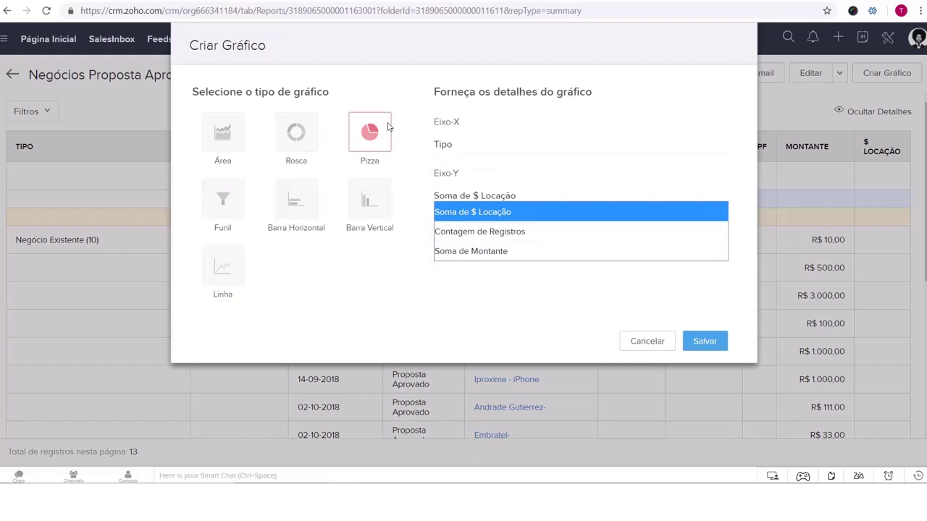
pyautogui.click(511, 232)
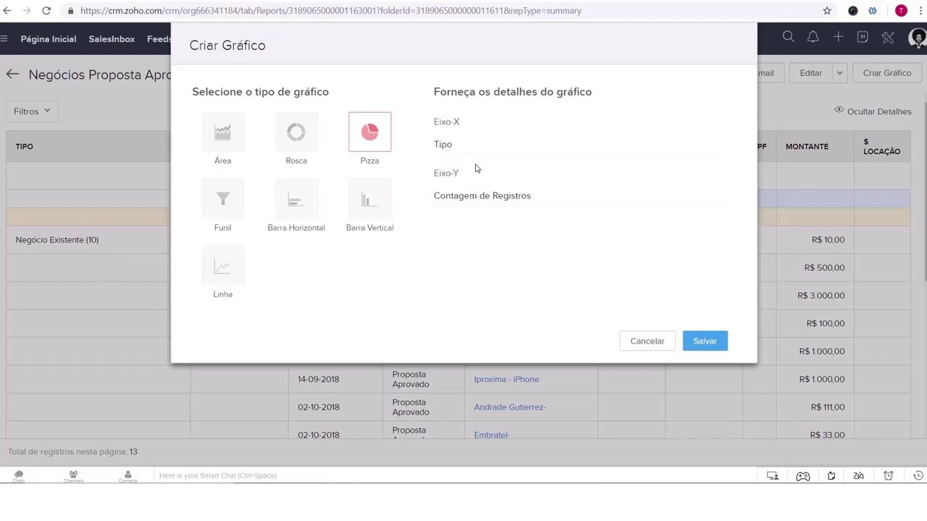
pyautogui.click(704, 346)
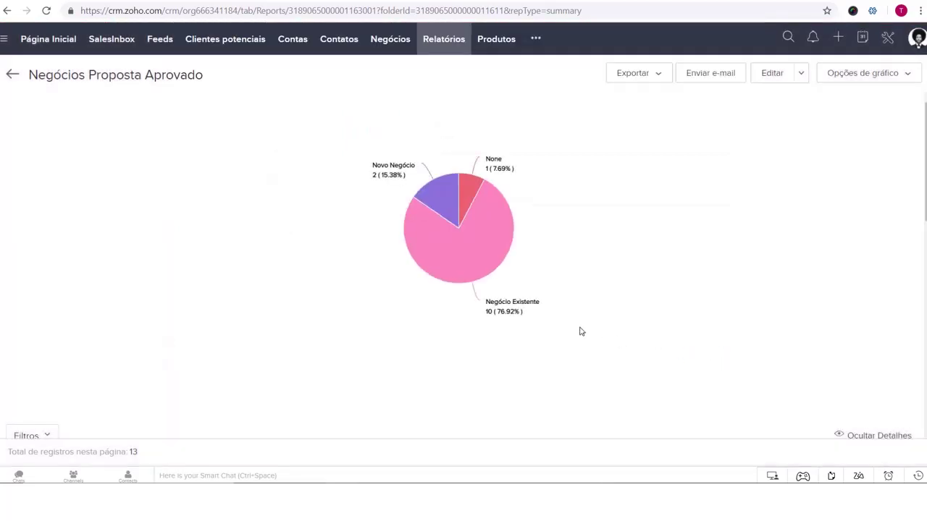
# - Inspect the pie chart's Novo Negócio and Negócio Existente slices and the report table beneath it
pyautogui.moveTo(443, 202)
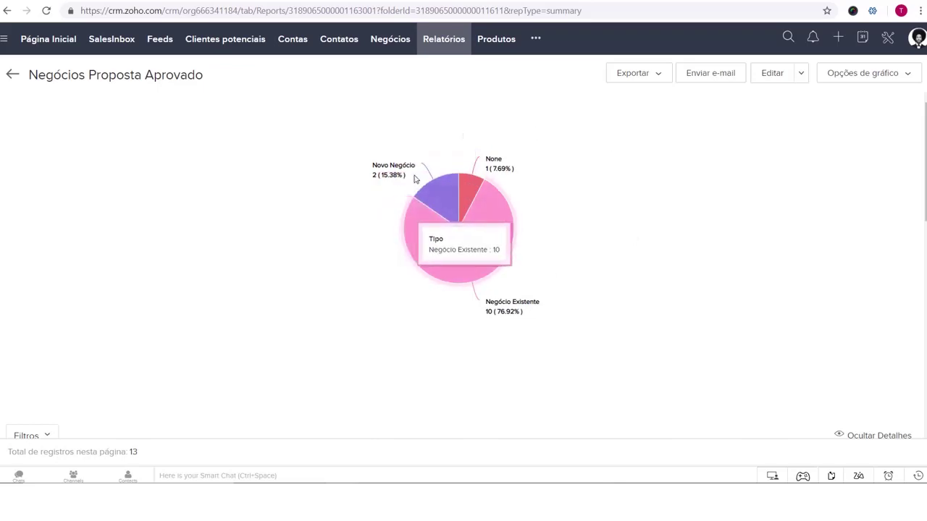
pyautogui.scroll(-10, 457, 326)
pyautogui.scroll(10, 456, 377)
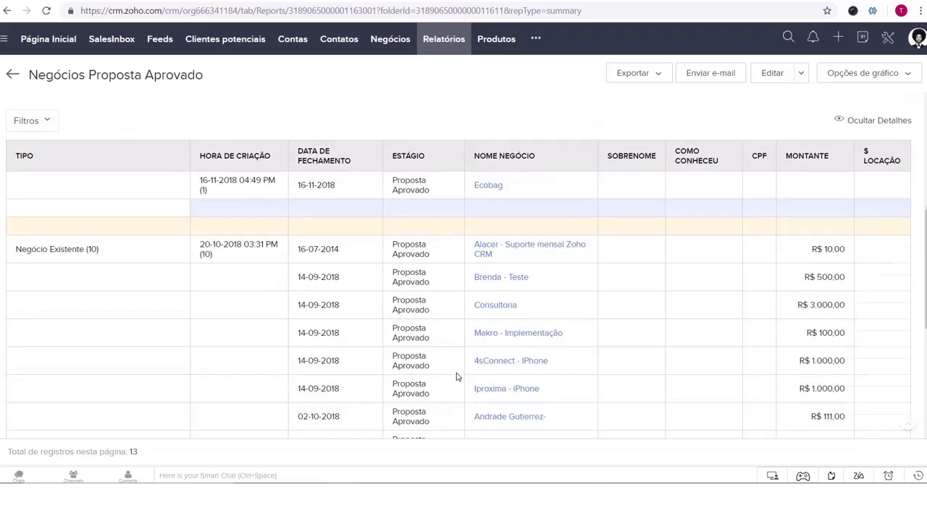
pyautogui.moveTo(444, 201)
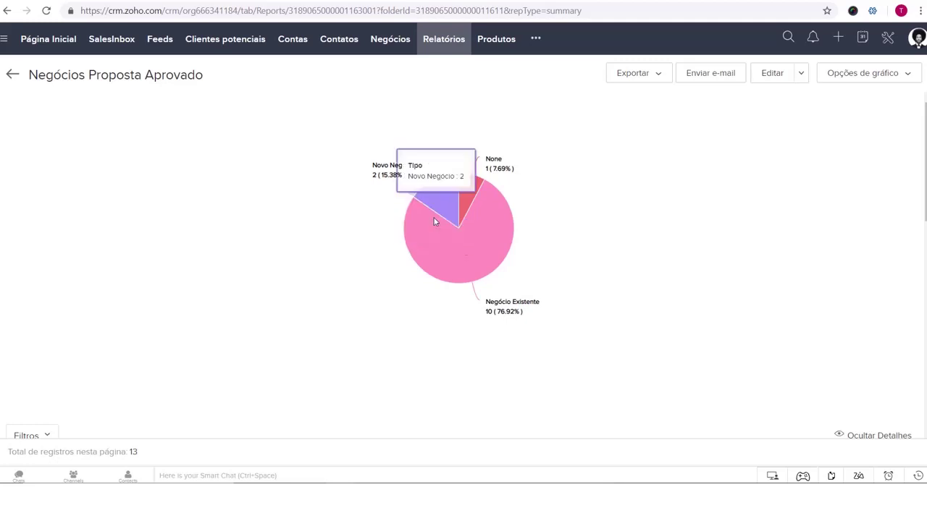
pyautogui.moveTo(491, 257)
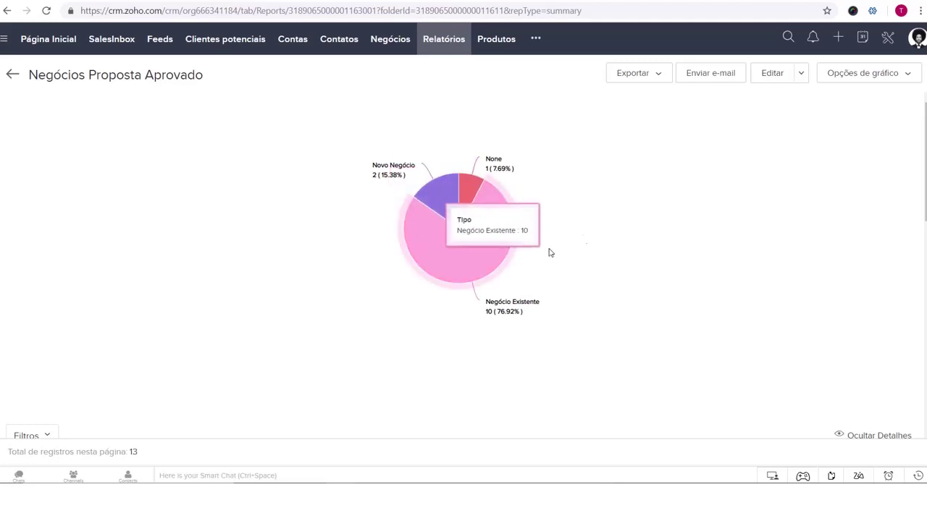
# - View the available chart options and the report's export formats
pyautogui.click(877, 76)
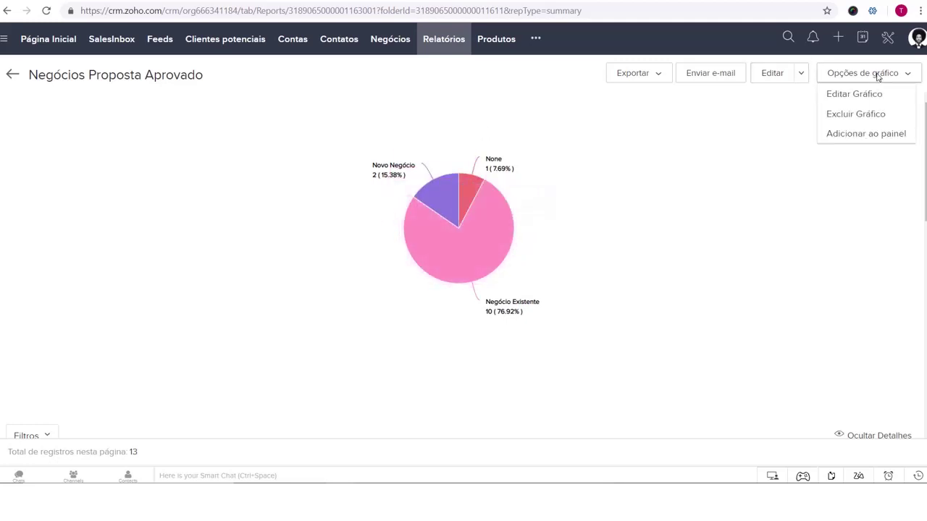
pyautogui.click(704, 176)
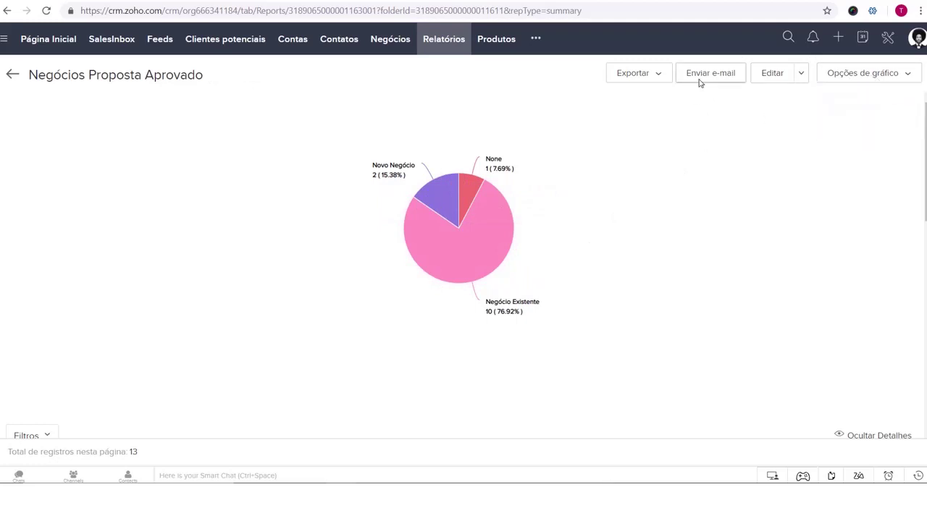
pyautogui.click(638, 68)
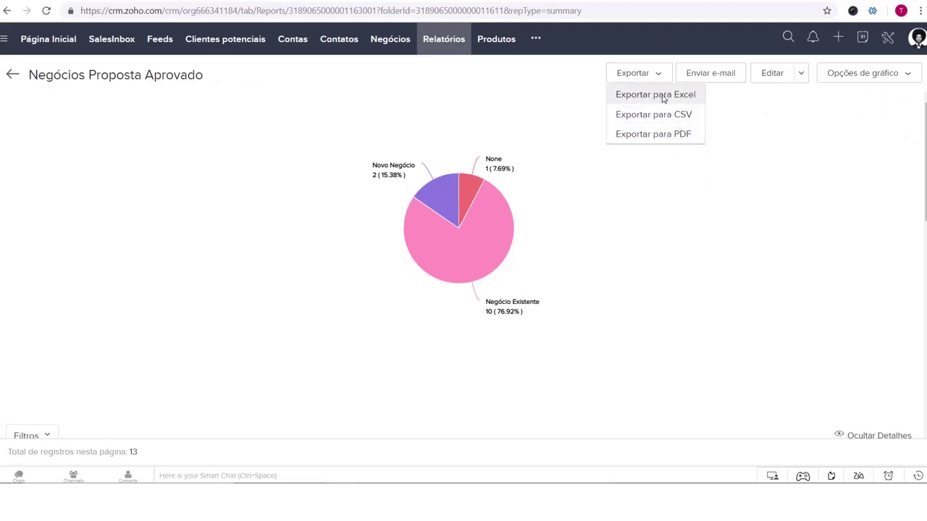
pyautogui.click(715, 80)
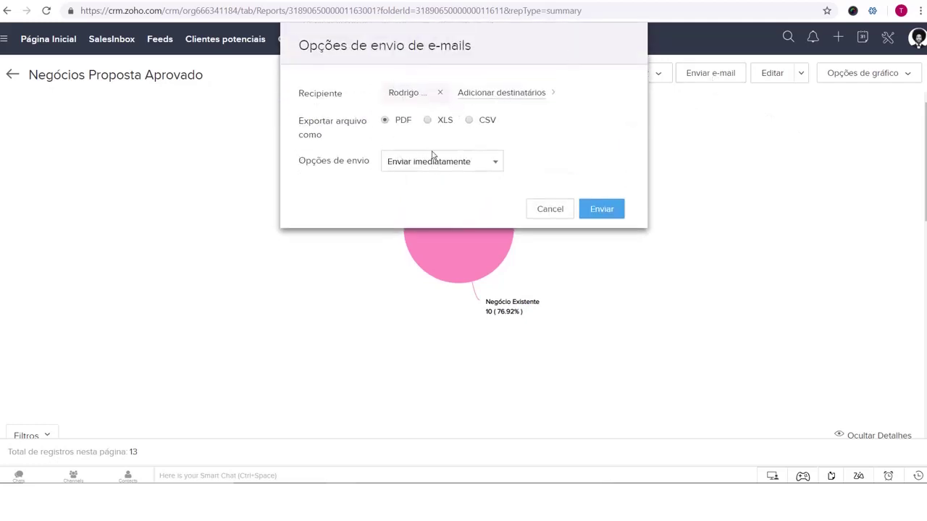
pyautogui.click(467, 162)
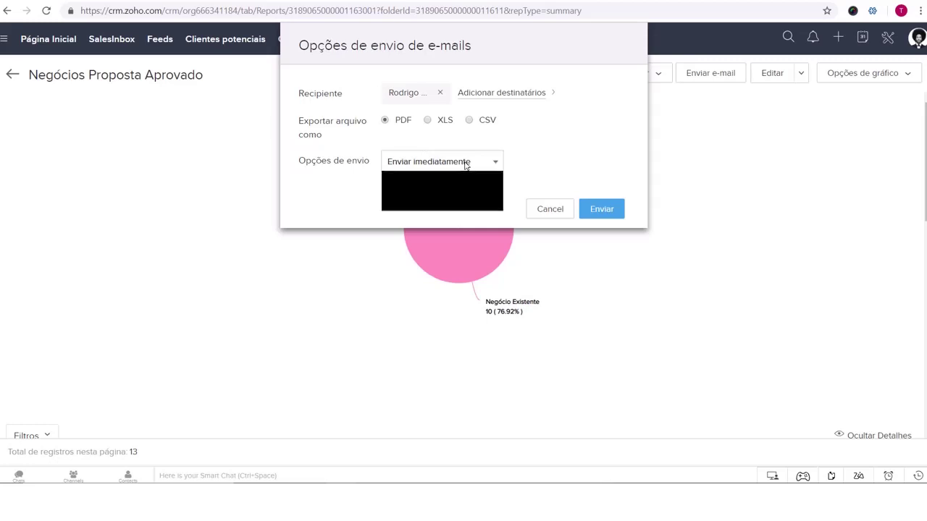
pyautogui.click(536, 209)
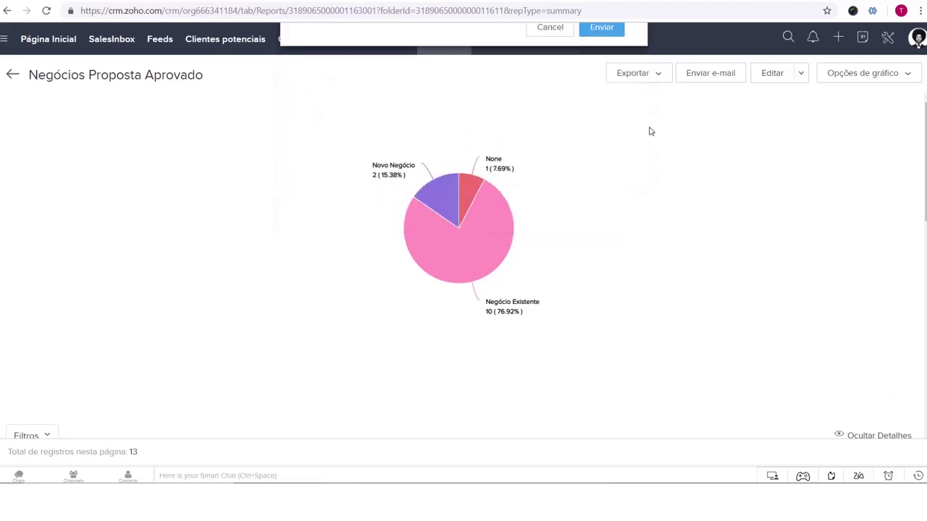
# - Start an e-mail of the report, set Opções de envio to Agendar para mais tarde, and view the Data programada calendar
pyautogui.click(709, 76)
pyautogui.click(430, 165)
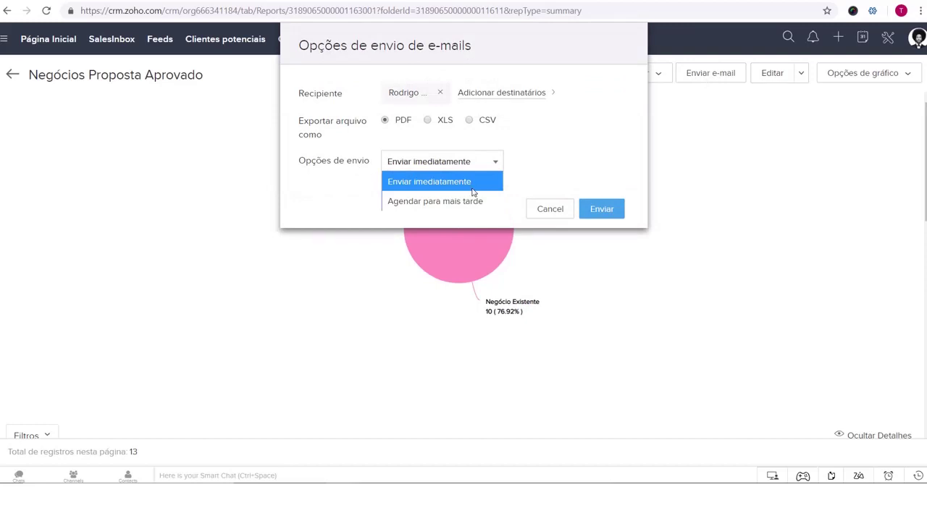
pyautogui.click(454, 205)
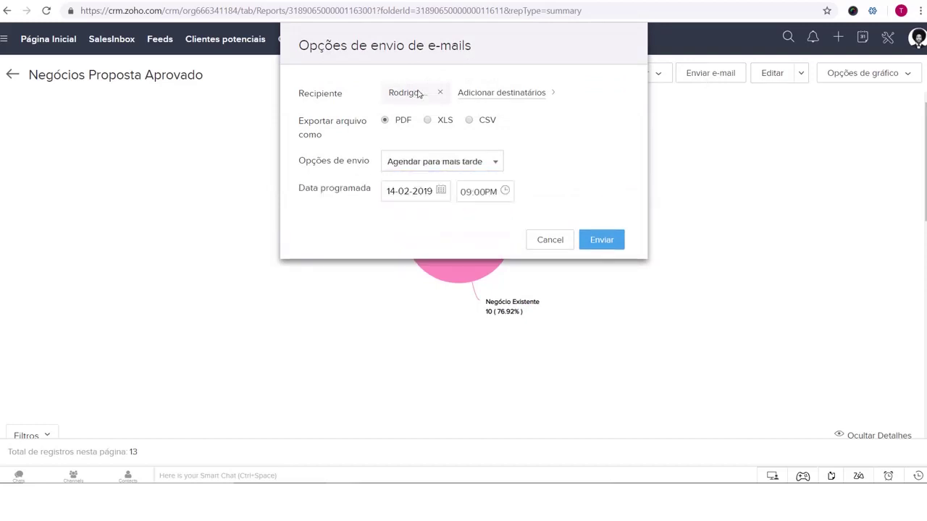
pyautogui.click(429, 192)
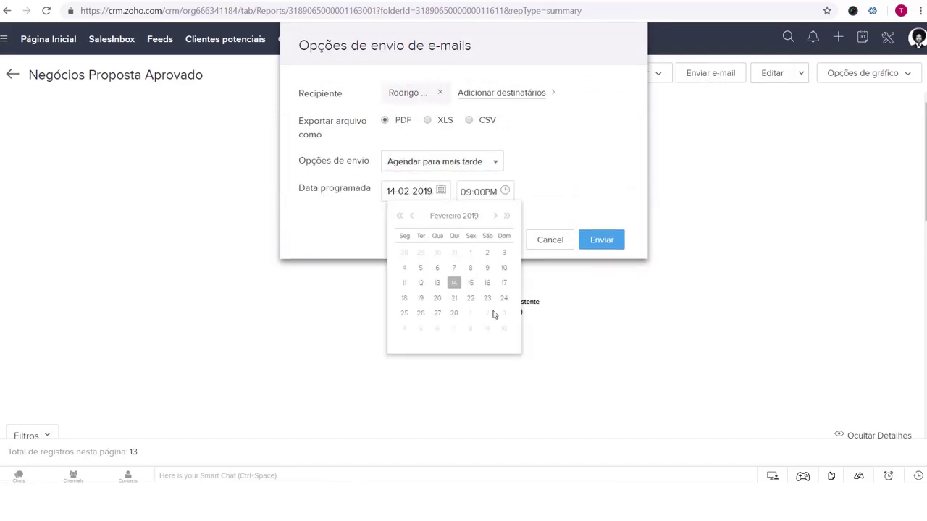
pyautogui.click(546, 200)
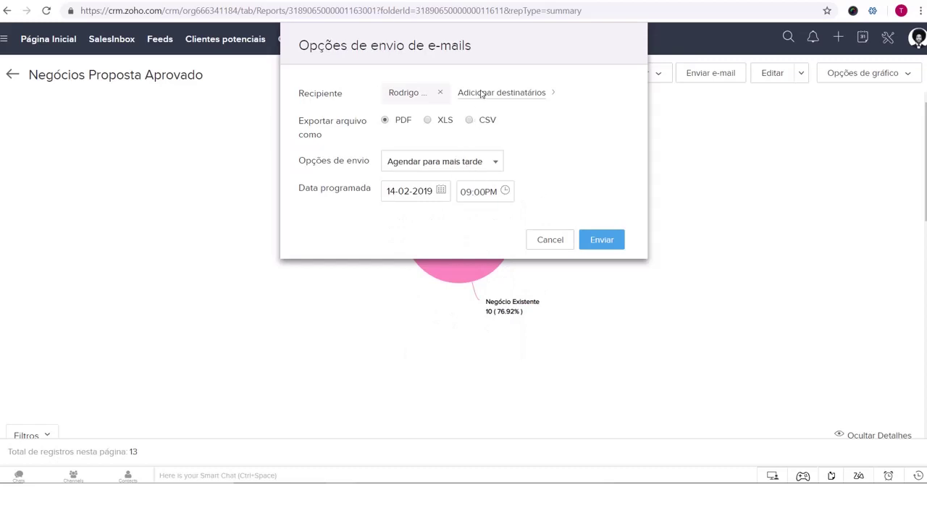
# - View the users and the additional-recipients field available for the report e-mail, keeping the current recipient selected
pyautogui.moveTo(503, 99); pyautogui.dragTo(522, 118)
pyautogui.click(521, 118)
pyautogui.click(506, 92)
pyautogui.scroll(-1, 369, 150)
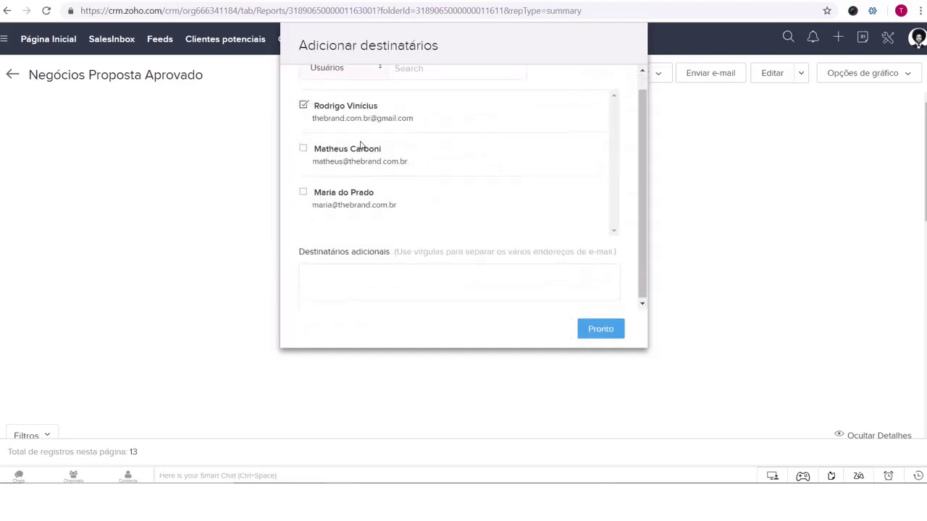
pyautogui.scroll(1, 369, 150)
pyautogui.click(583, 333)
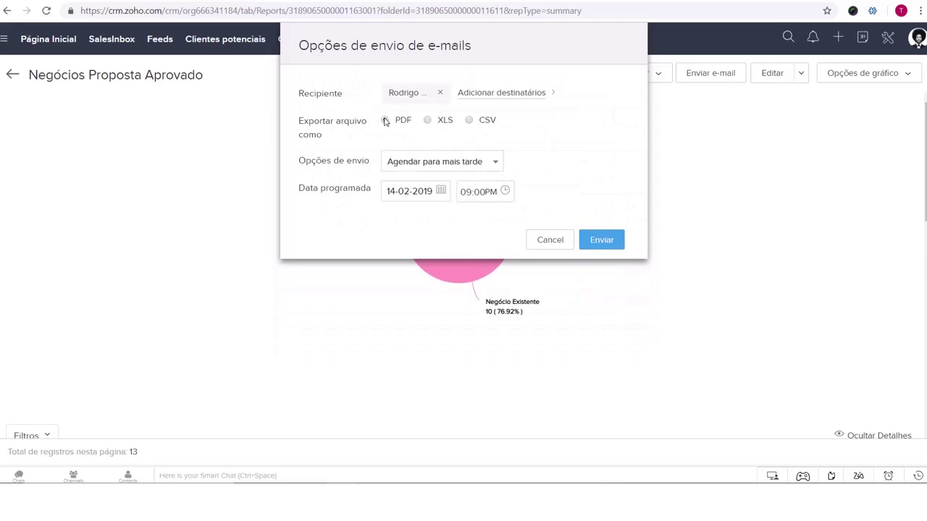
# - Choose PDF as the export format, submit the scheduled report e-mail, and look through the report table
pyautogui.click(401, 122)
pyautogui.click(598, 240)
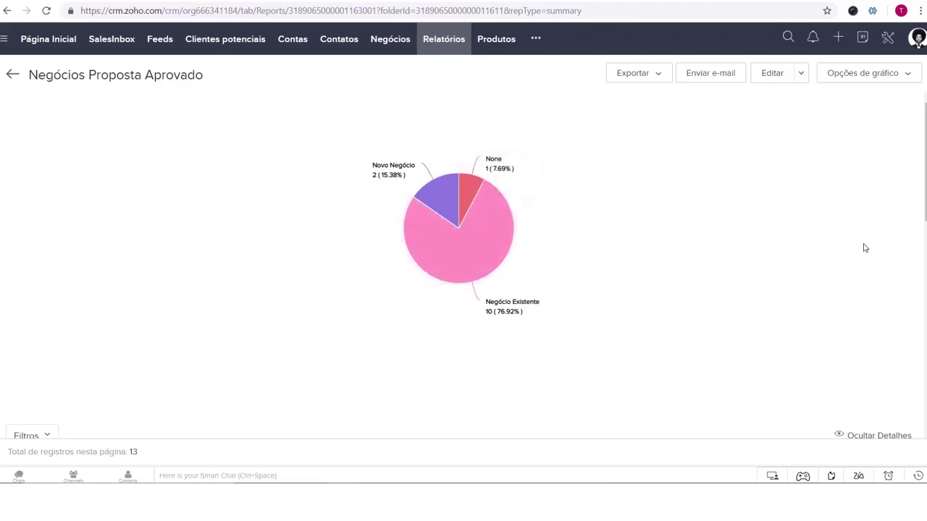
pyautogui.scroll(-10, 864, 244)
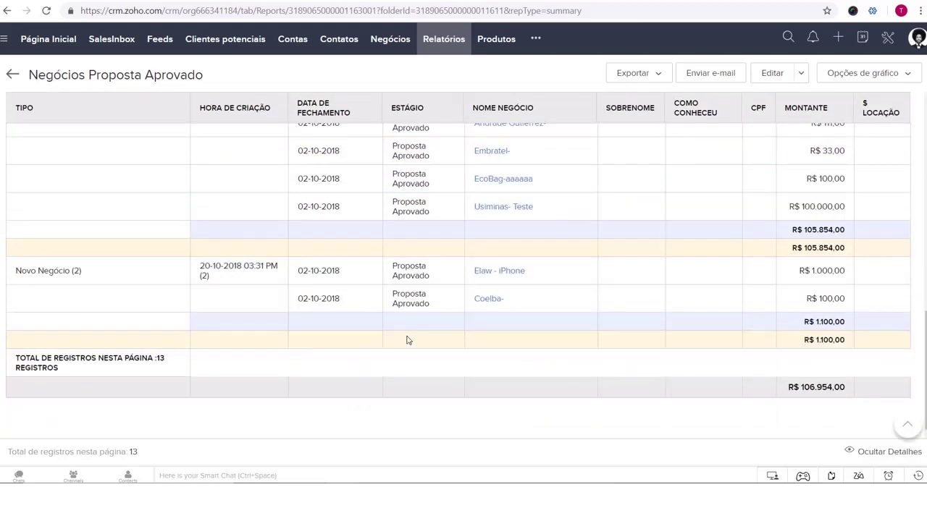
pyautogui.scroll(10, 149, 149)
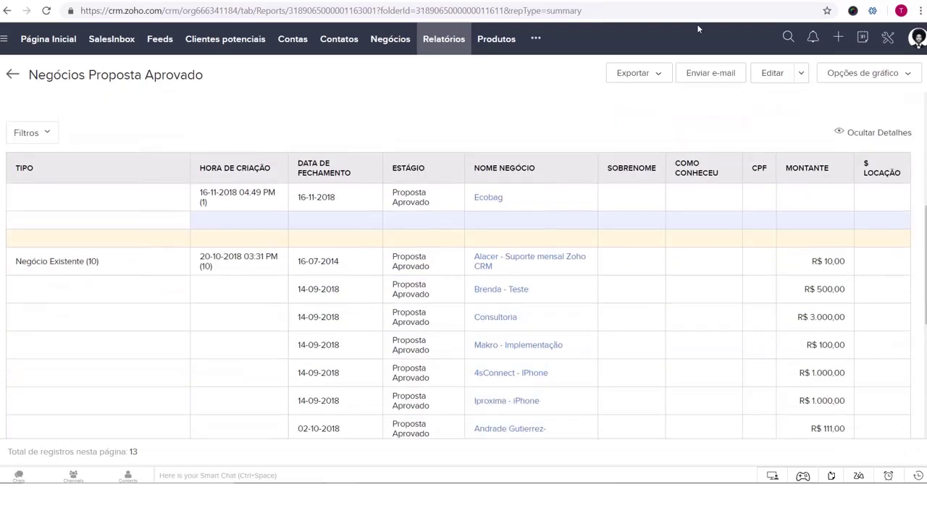